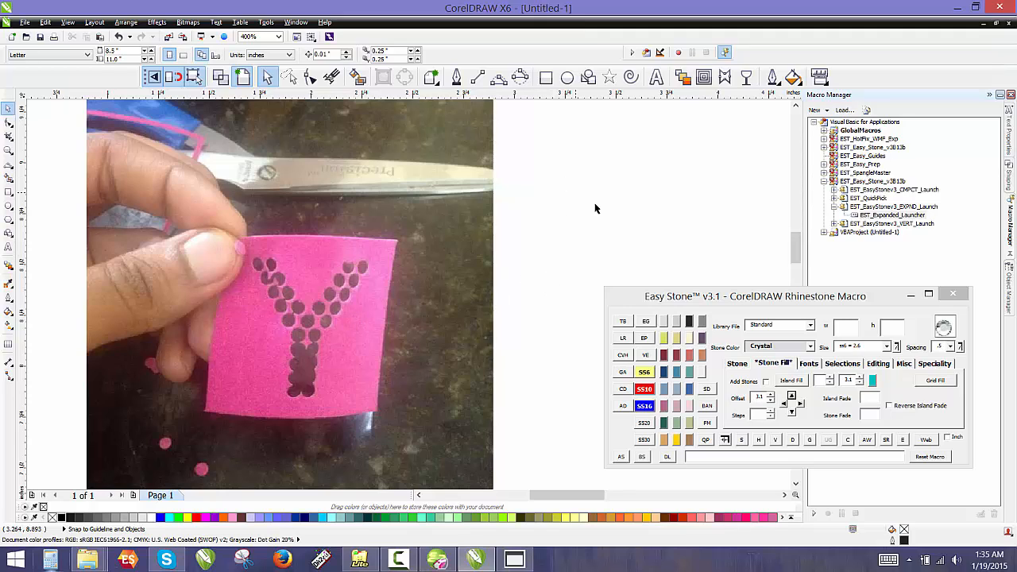
- Add the artistic text "Y" on the blank area to the right of the photo
scroll(298, 214, "down", 1)
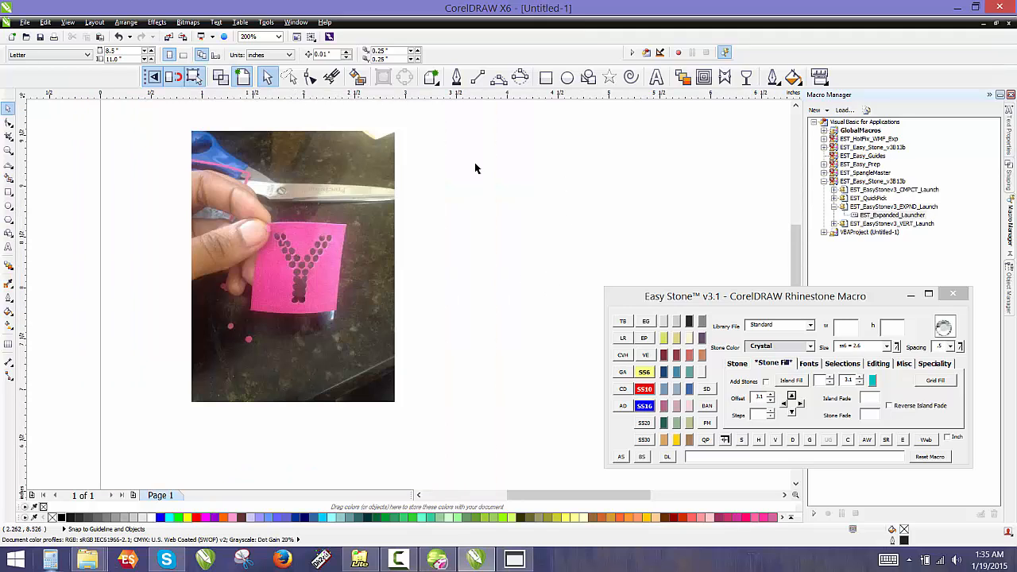
left_click(655, 78)
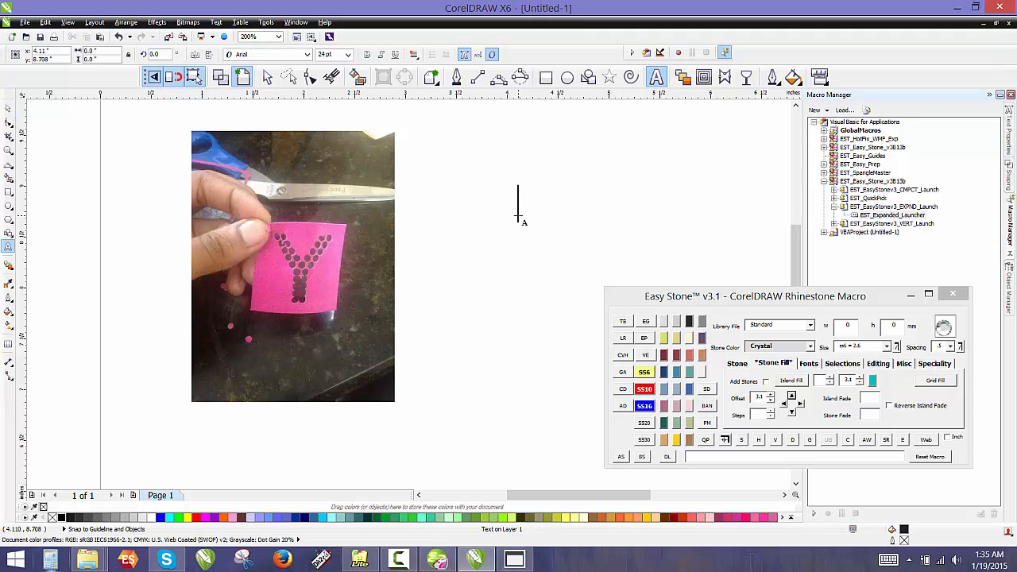
left_click(518, 204)
type("Y")
left_click(8, 107)
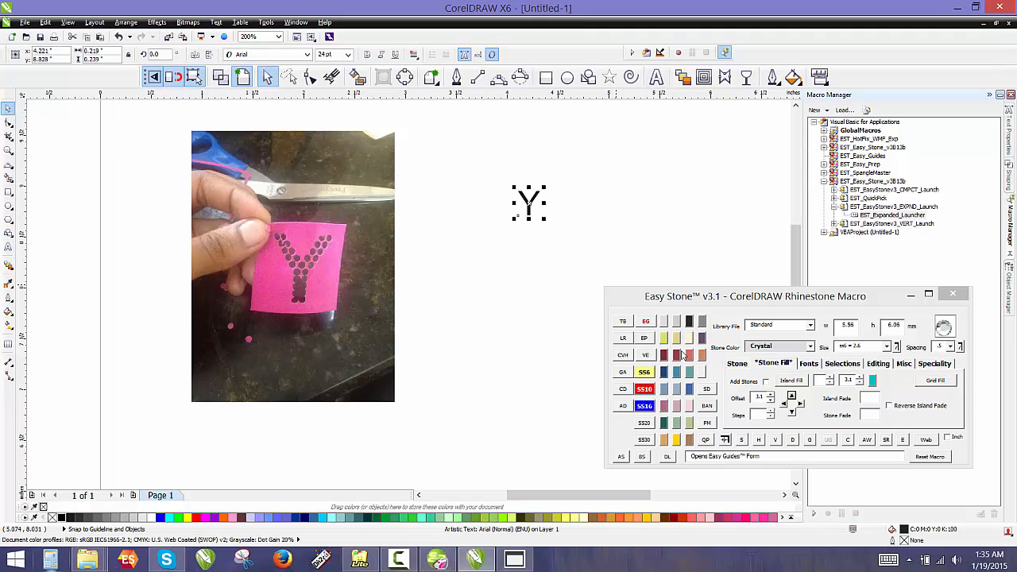
- Find fonts matching "est" in the Easy Stone Font Manager and apply EST - ARIAL 1.4 to the Y
left_click(707, 424)
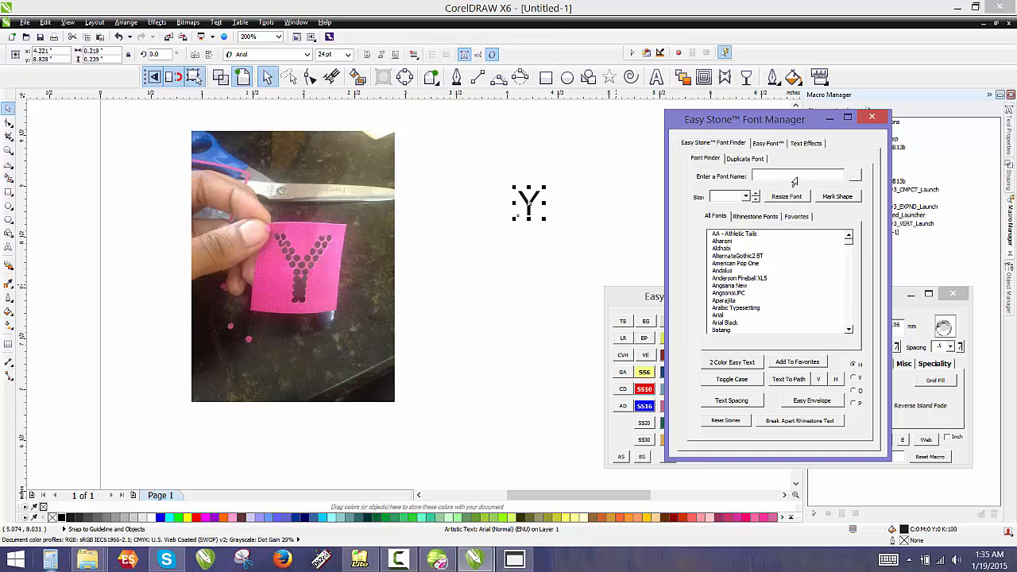
left_click(809, 176)
type("est")
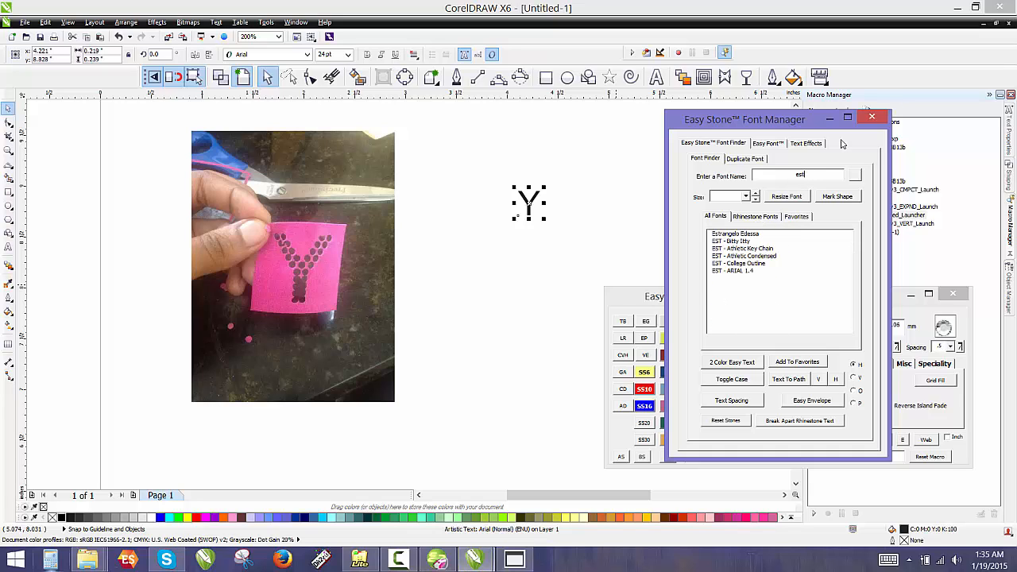
left_click(756, 273)
left_click(581, 227)
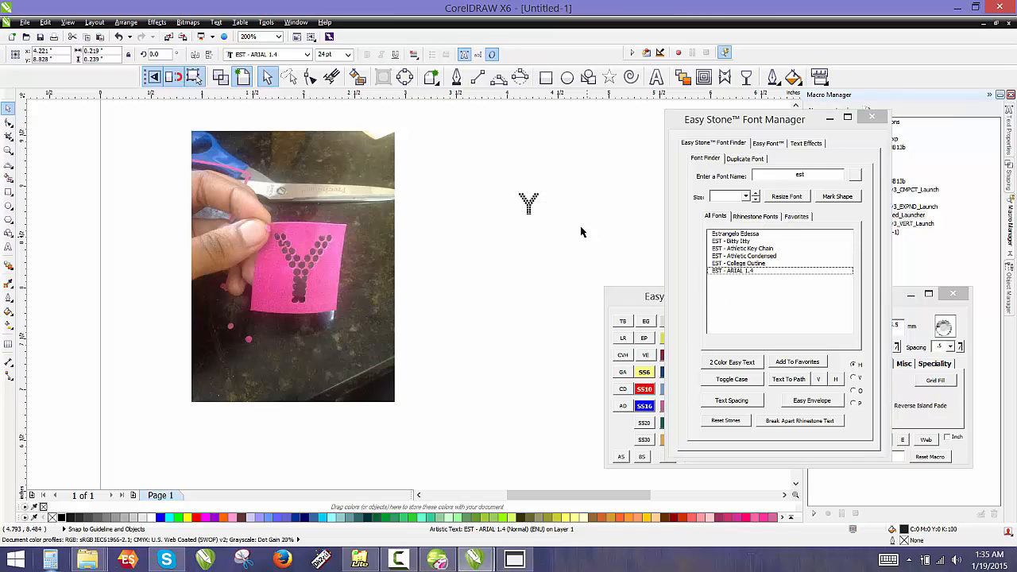
- Move the Y closer to the photo and enlarge it proportionally to about 0.38 by 0.43 inches
scroll(556, 198, "up", 3)
left_click_drag(462, 220, 315, 244)
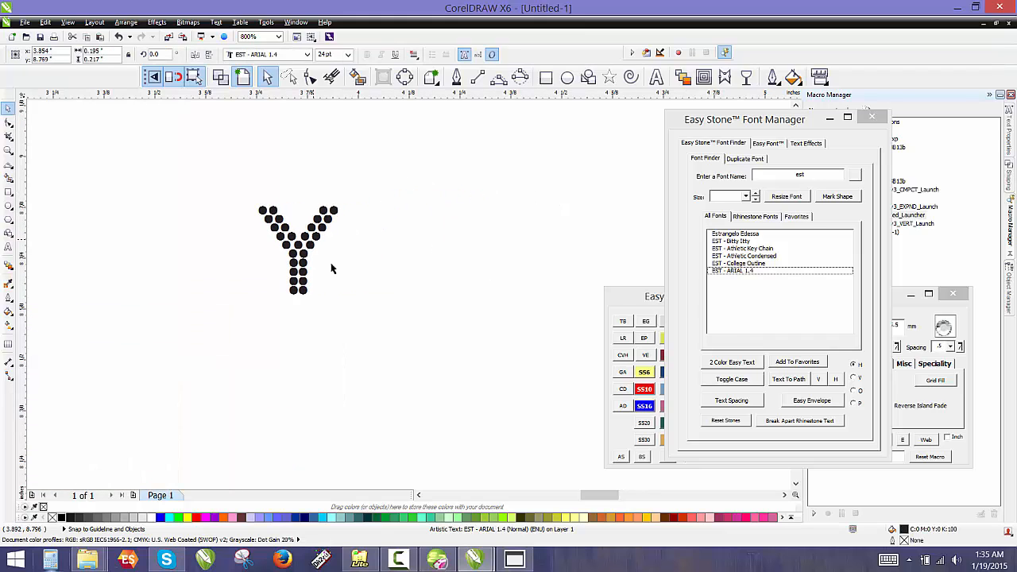
left_click_drag(341, 299, 418, 383)
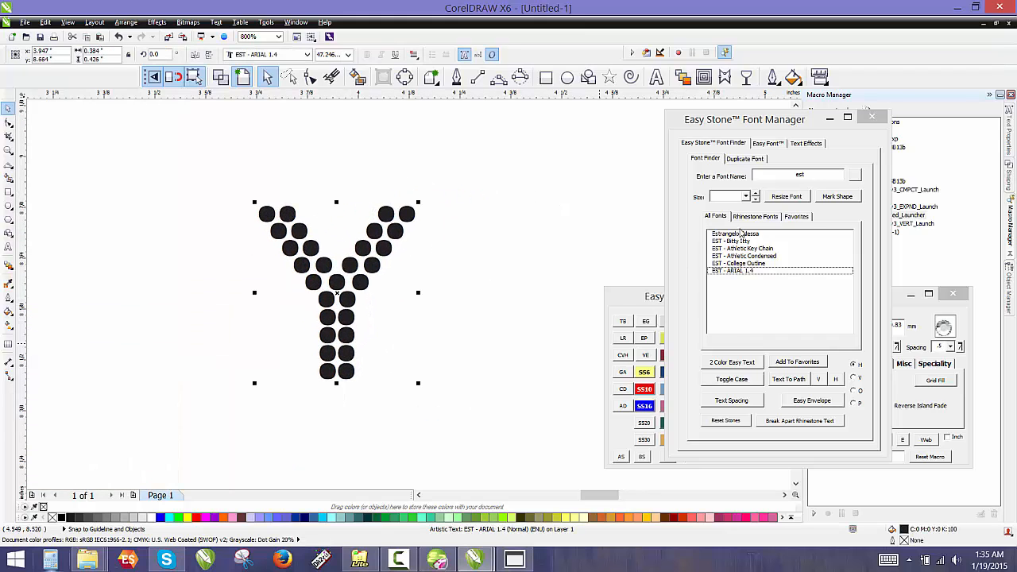
- Resize the rhinestone font Y to the stone size ss10= 3.4
left_click(746, 196)
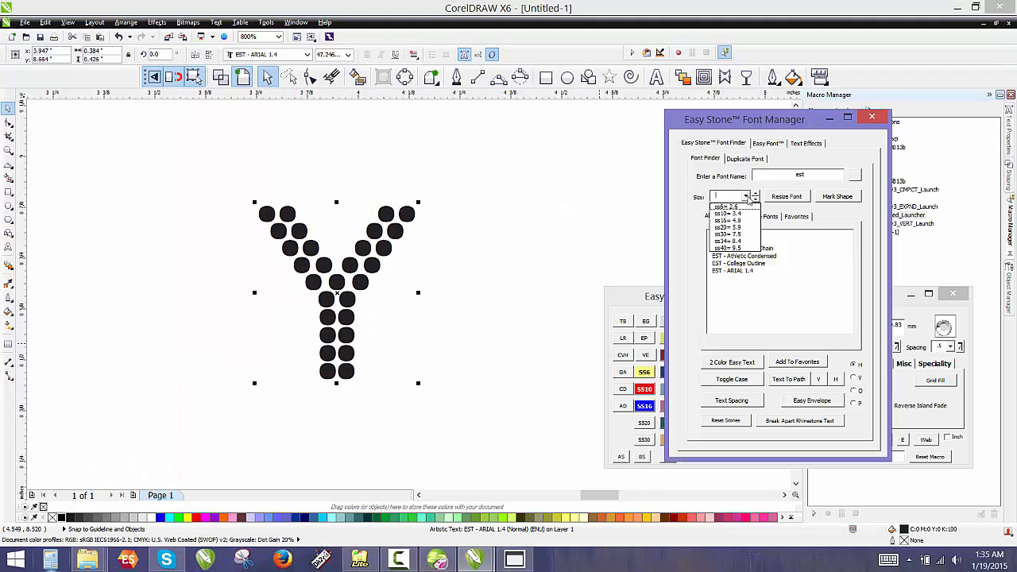
left_click(728, 213)
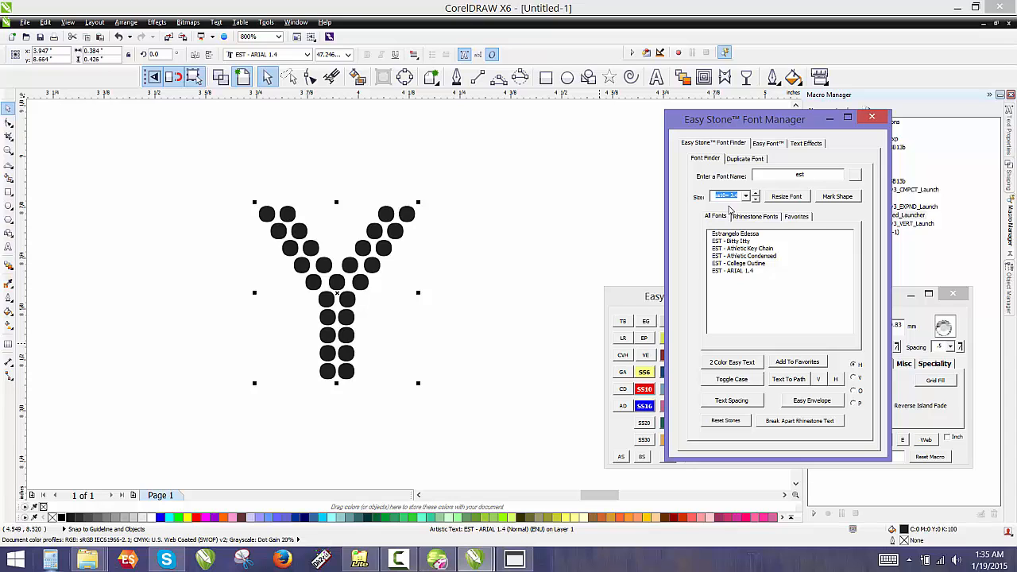
left_click(787, 197)
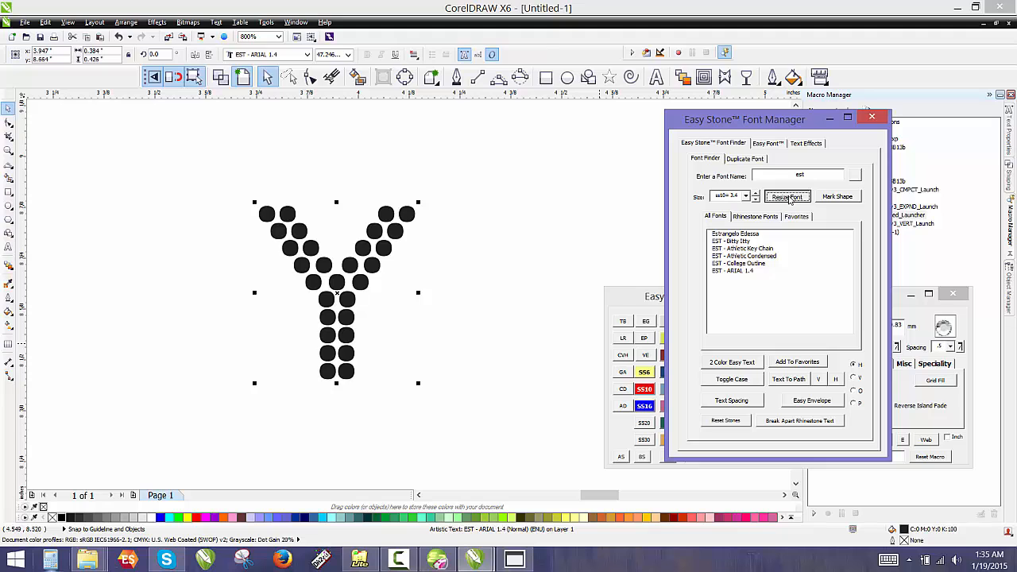
left_click(371, 234)
scroll(370, 234, "down", 3)
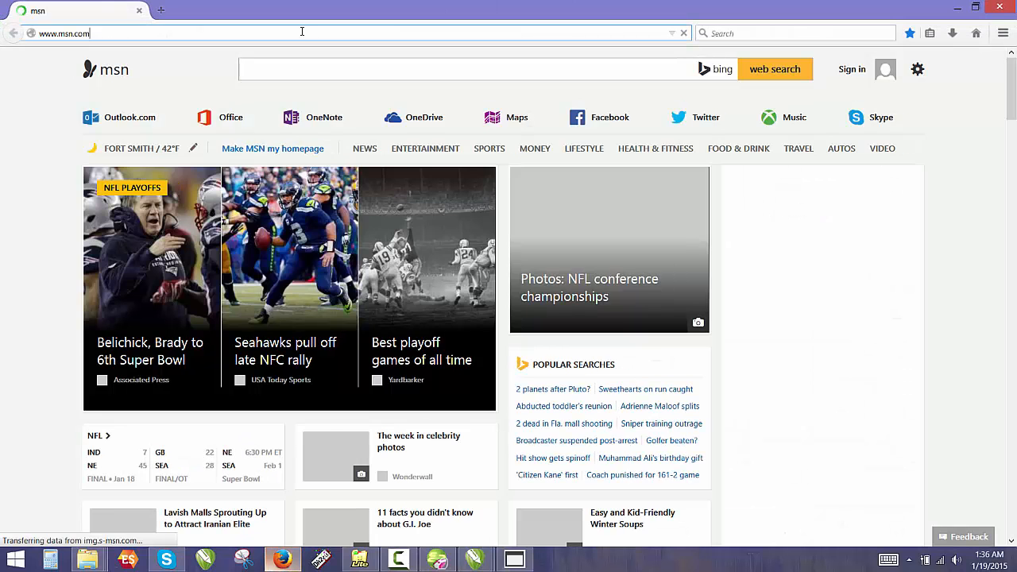
- Open the website easystonetemplates.com in Firefox
left_click(300, 34)
type("esy")
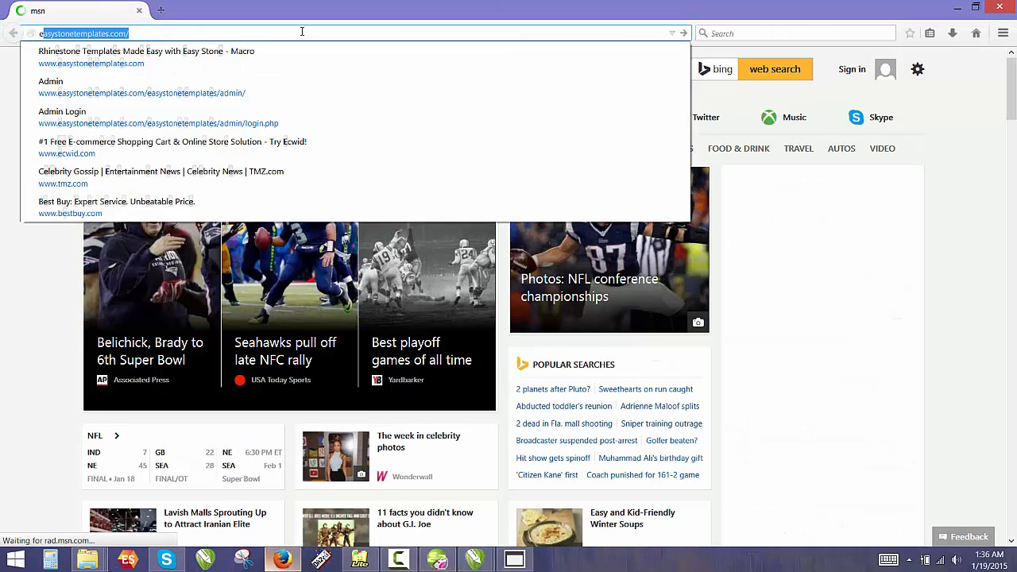
key("BackSpace")
key("BackSpace")
key("BackSpace")
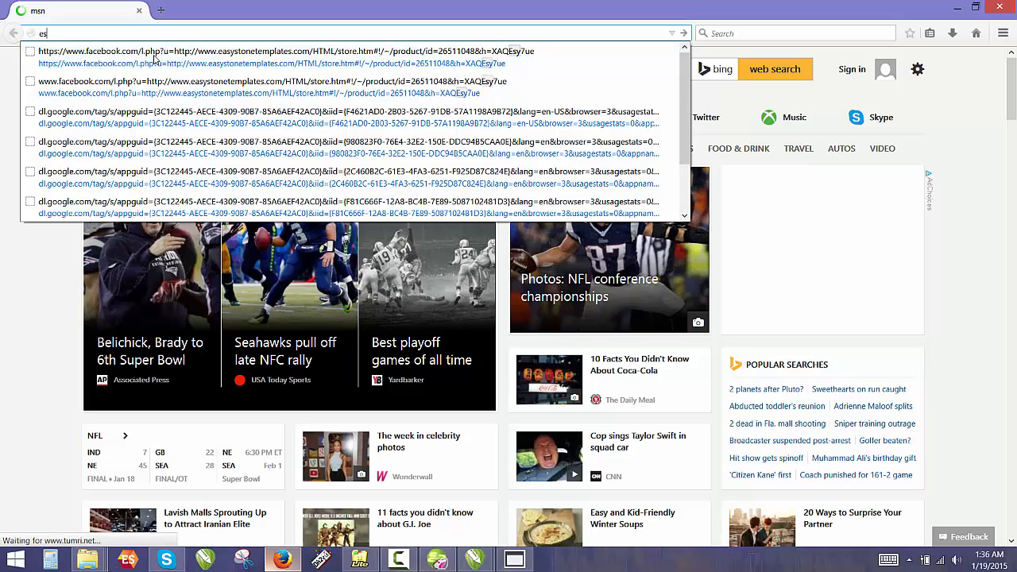
type("easystonetemplates.com")
key("Return")
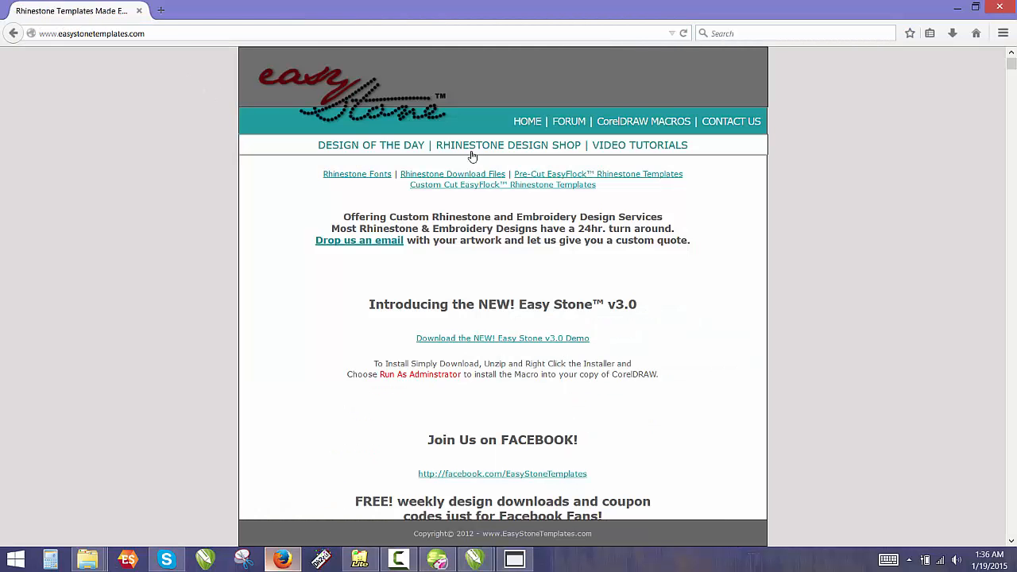
- Search the Rhinestone Design Shop for "cutter test" and view the 020213 - EST Cutter Test File product page
left_click(491, 152)
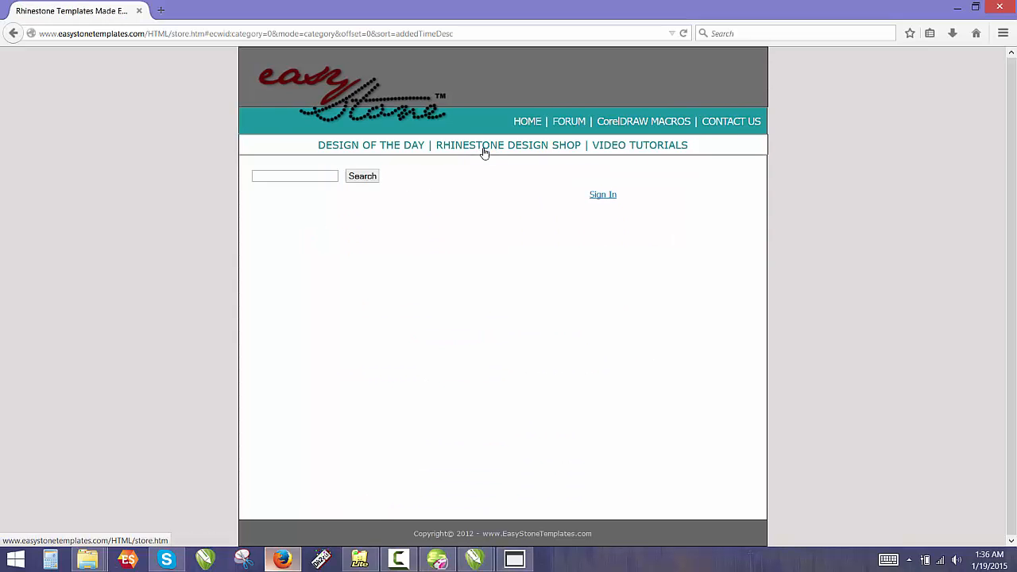
scroll(293, 119, "up", 3)
left_click(270, 176)
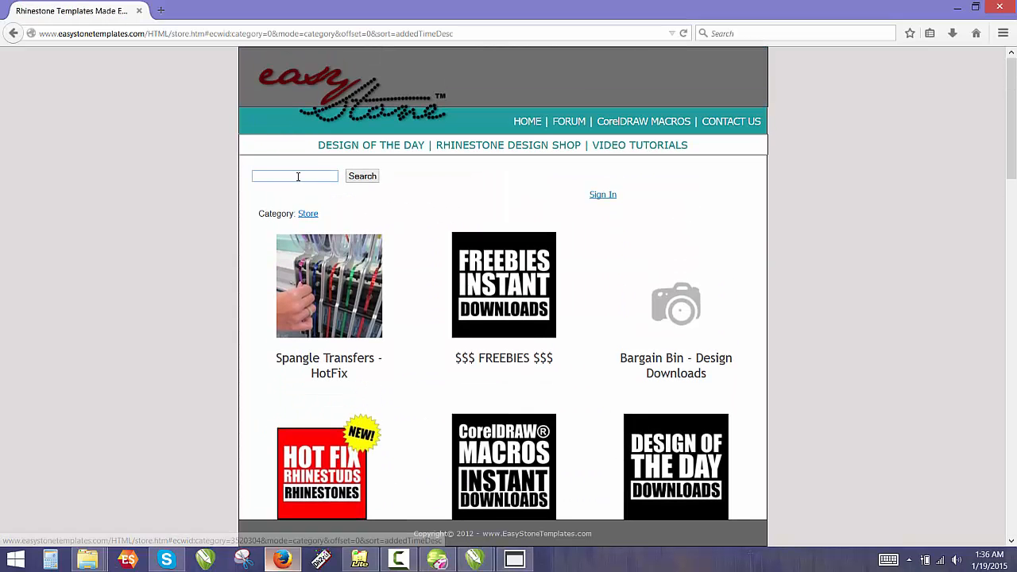
type("cutt")
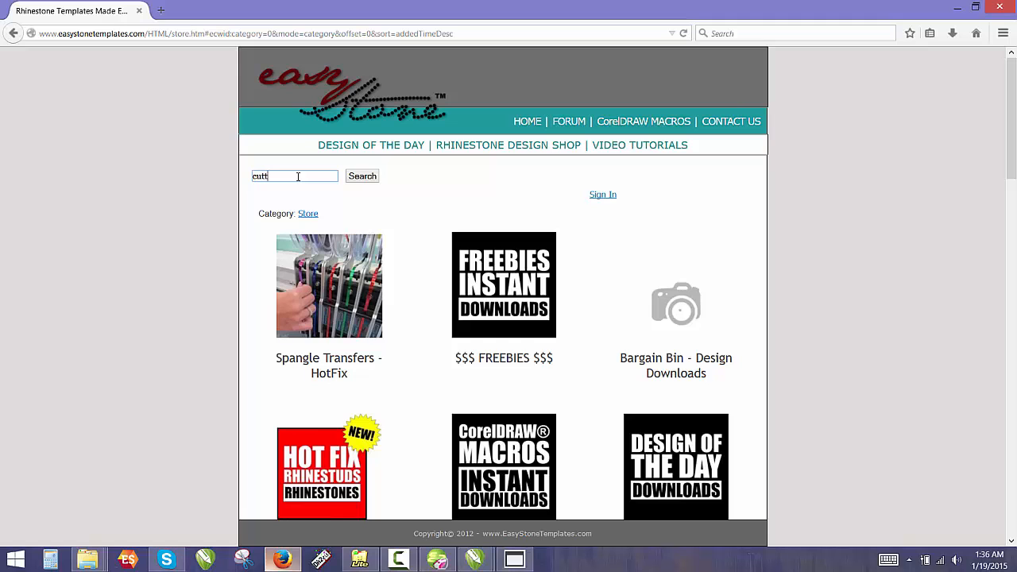
type("er test")
key("Return")
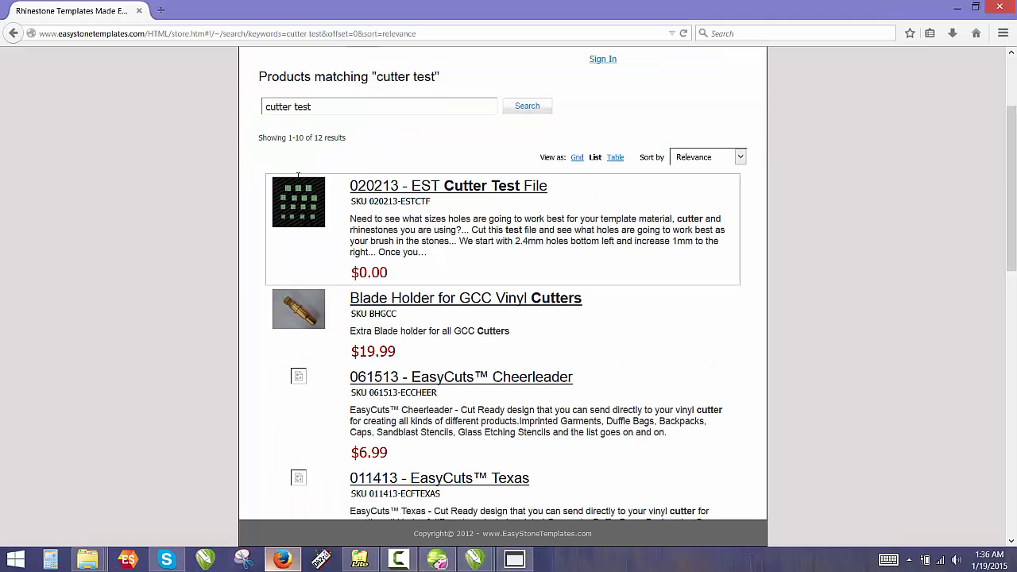
left_click(384, 185)
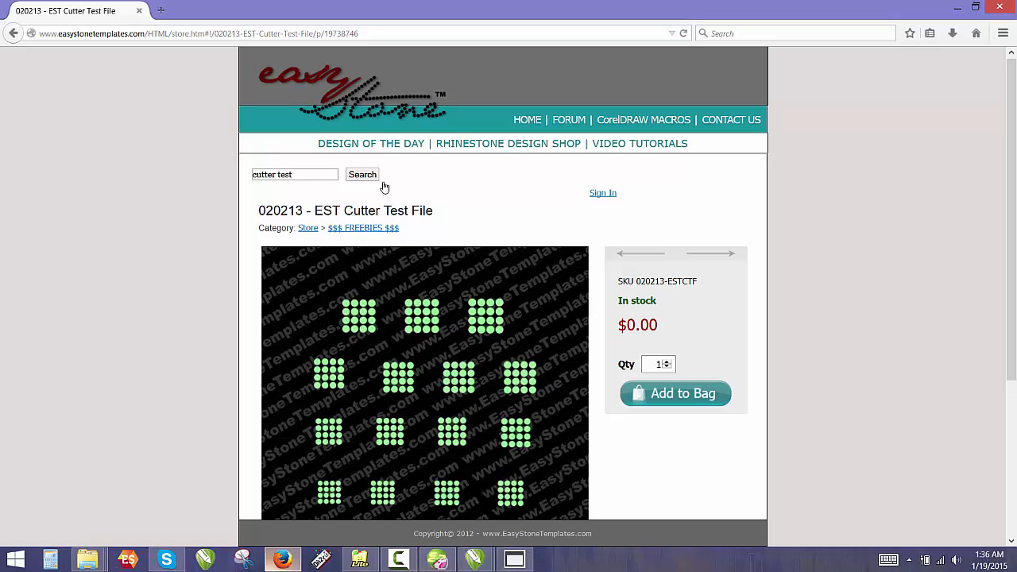
scroll(442, 241, "down", 2)
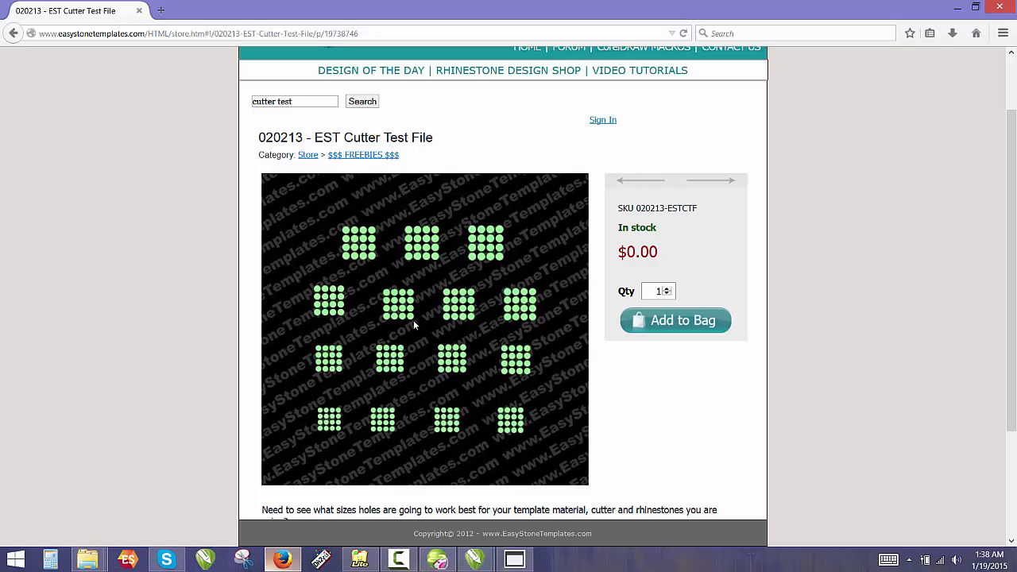
- Switch back to CorelDRAW and select all the circles of the resized Y to check them
left_click(476, 560)
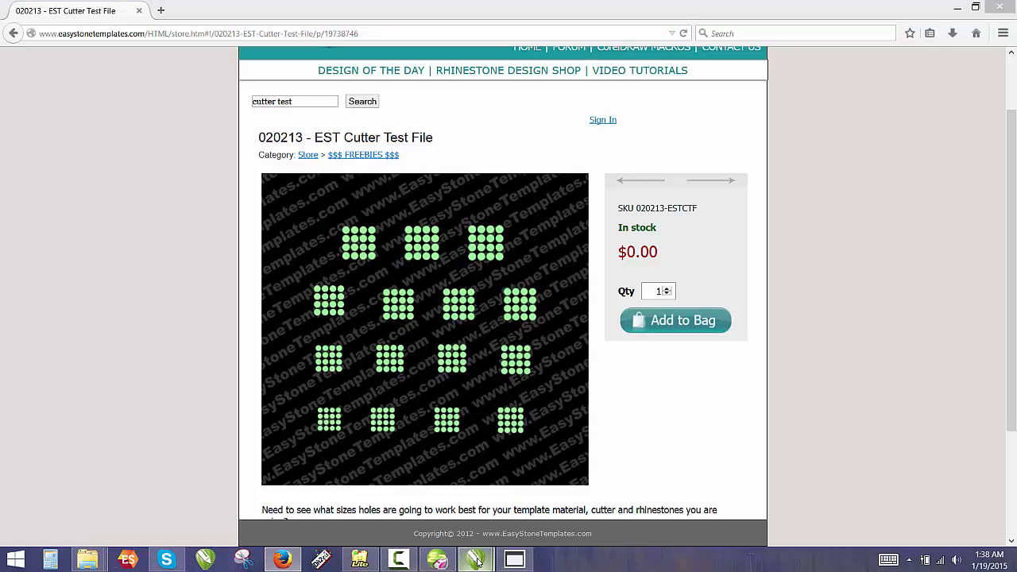
left_click(423, 453)
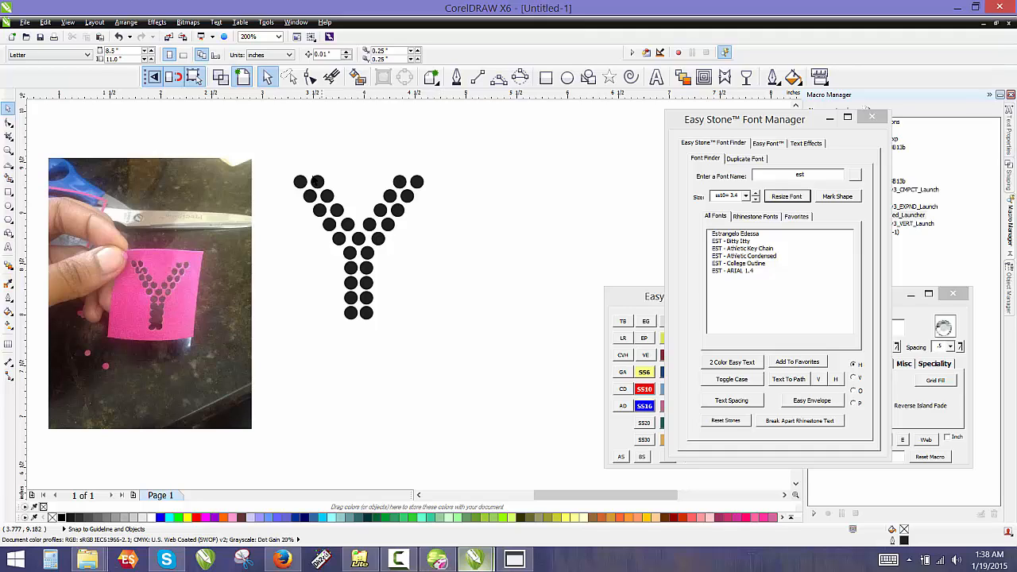
left_click_drag(278, 153, 460, 337)
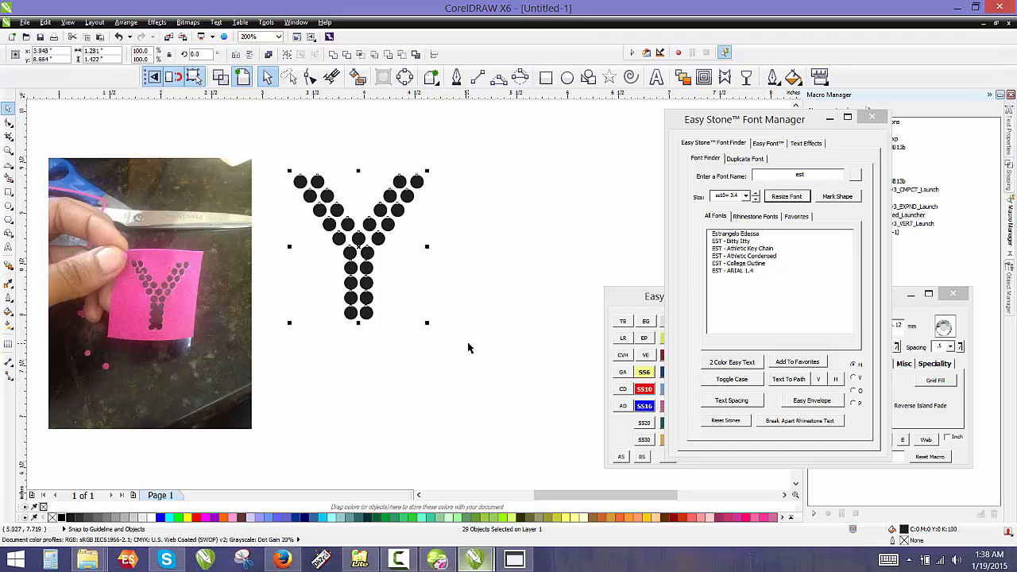
left_click(460, 337)
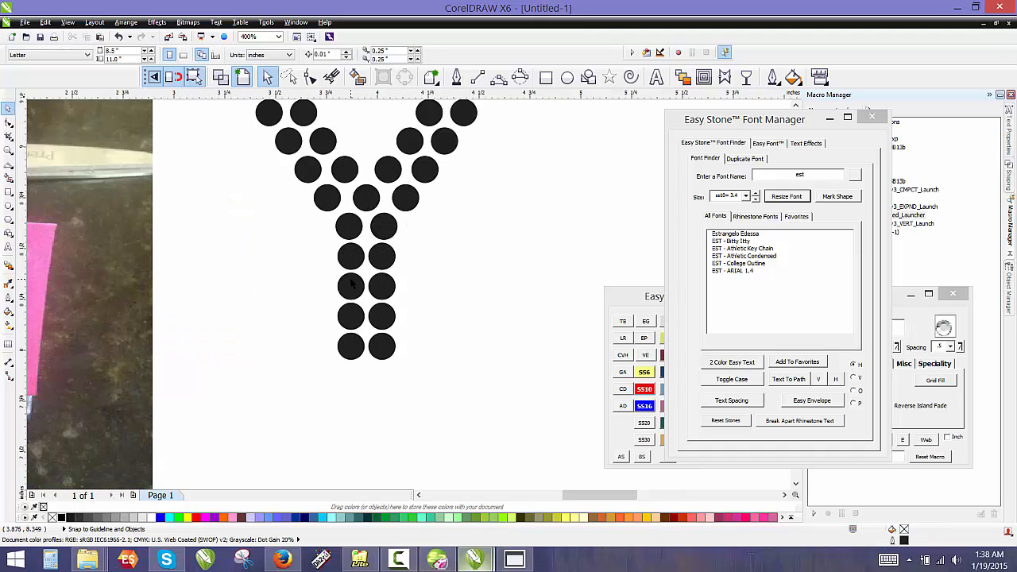
- Examine the hole spacing in the photographed template's Y against the circle layout of the resized Y
scroll(353, 284, "up", 1)
scroll(394, 262, "down", 1)
scroll(163, 302, "up", 1)
scroll(176, 298, "up", 1)
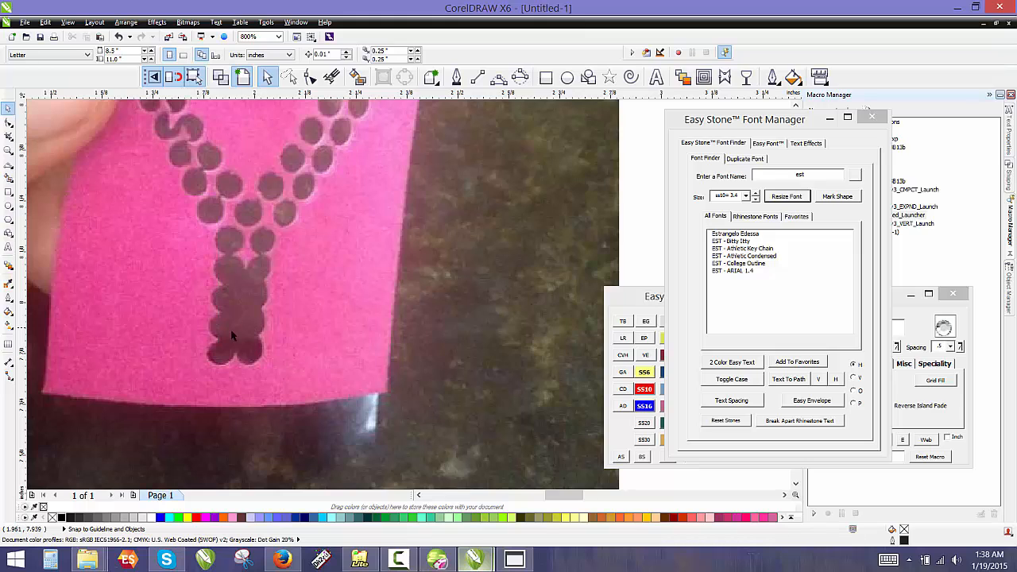
scroll(322, 320, "down", 1)
scroll(215, 218, "up", 1)
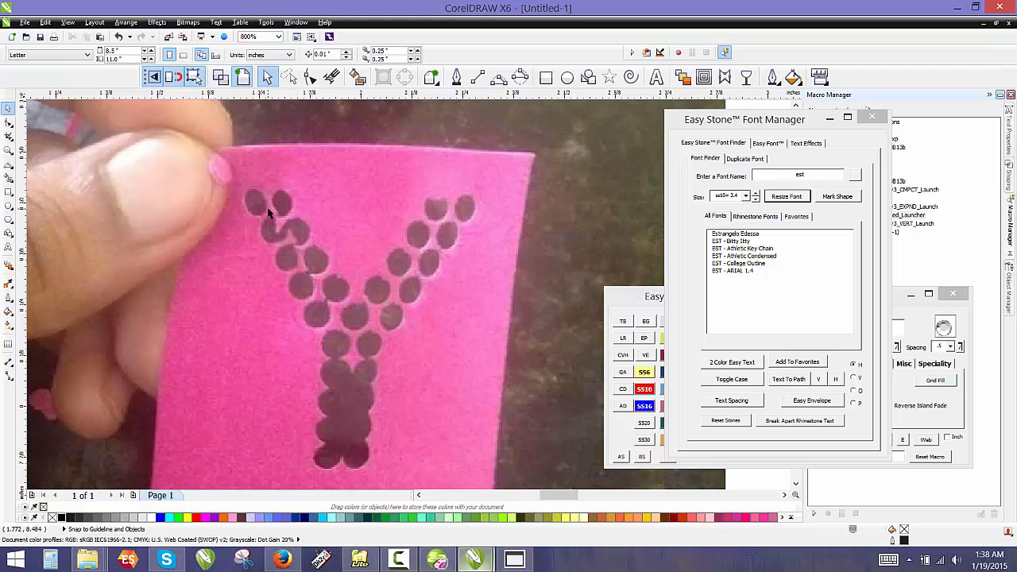
scroll(330, 317, "down", 2)
scroll(358, 266, "up", 1)
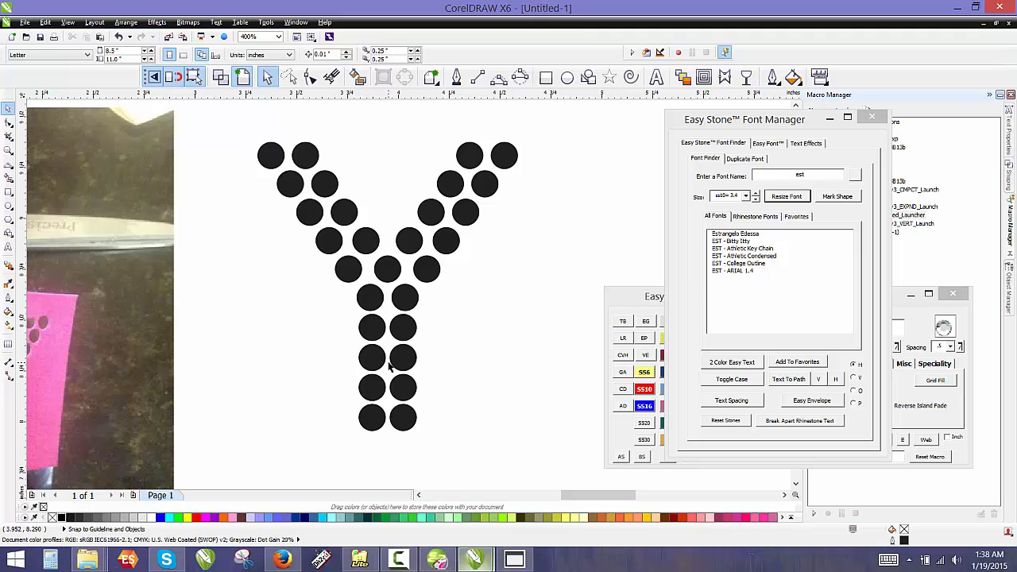
- Try shifting a circle in the Y's stem upward so it overlaps the circle above it
left_click(372, 309)
left_click(377, 326)
left_click(377, 358)
left_click(375, 386)
left_click(377, 409)
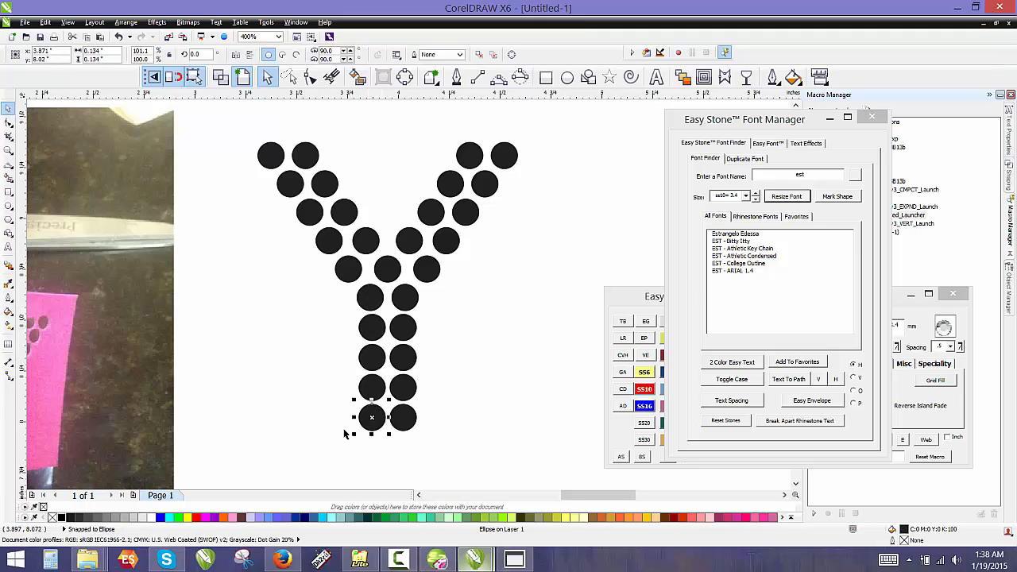
left_click(346, 434)
left_click(371, 325)
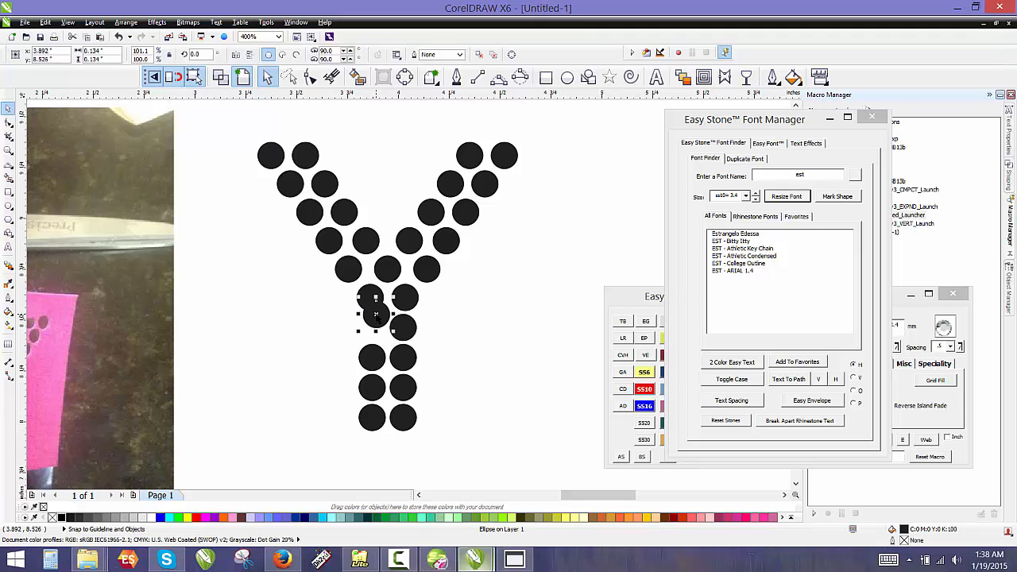
left_click(303, 344)
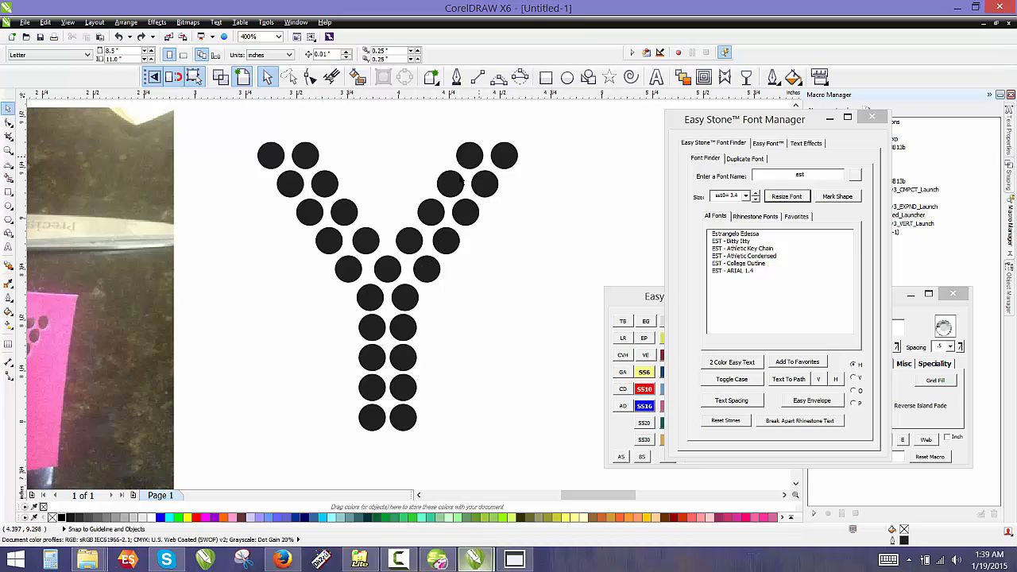
- Compare the merged and distorted holes in the photographed Y with the evenly spaced circles beside it
scroll(469, 225, "down", 1)
scroll(191, 290, "up", 2)
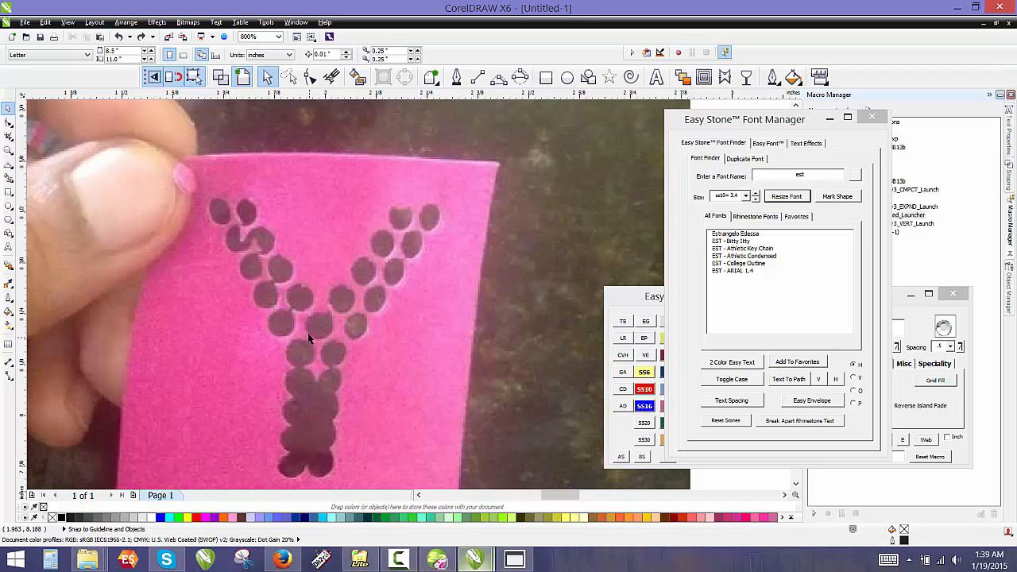
scroll(193, 168, "down", 1)
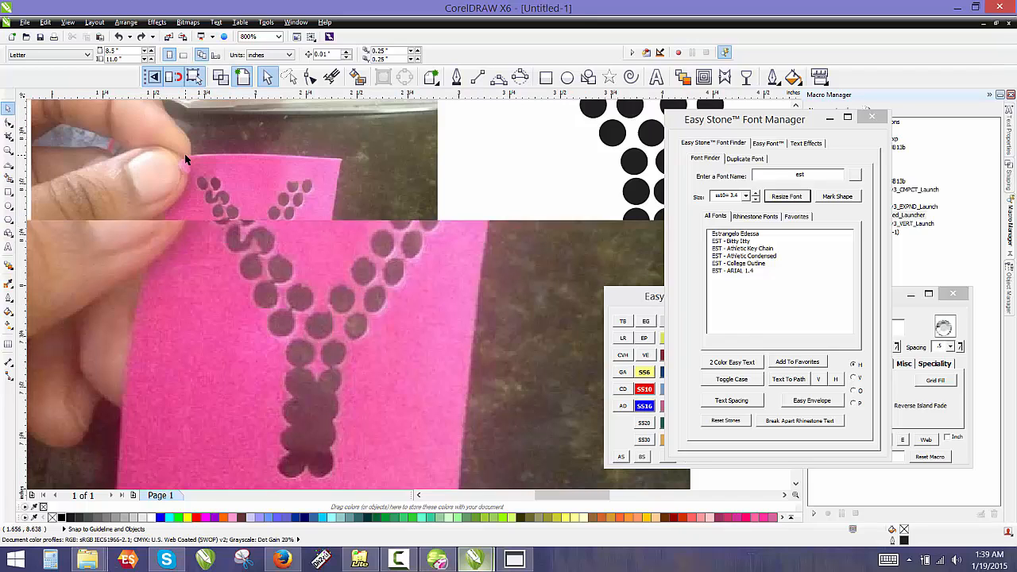
scroll(198, 196, "down", 1)
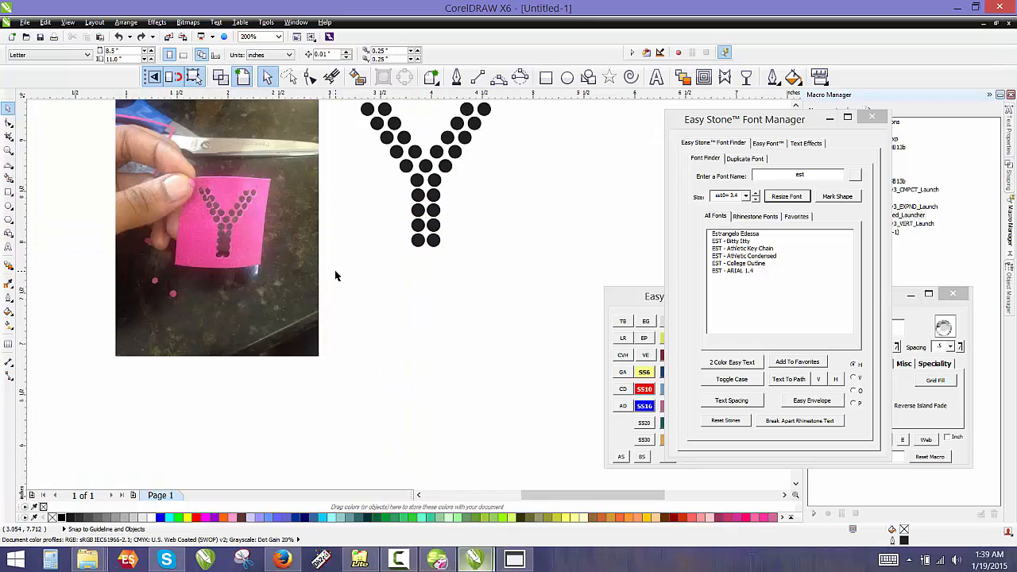
scroll(340, 267, "down", 1)
scroll(366, 198, "up", 1)
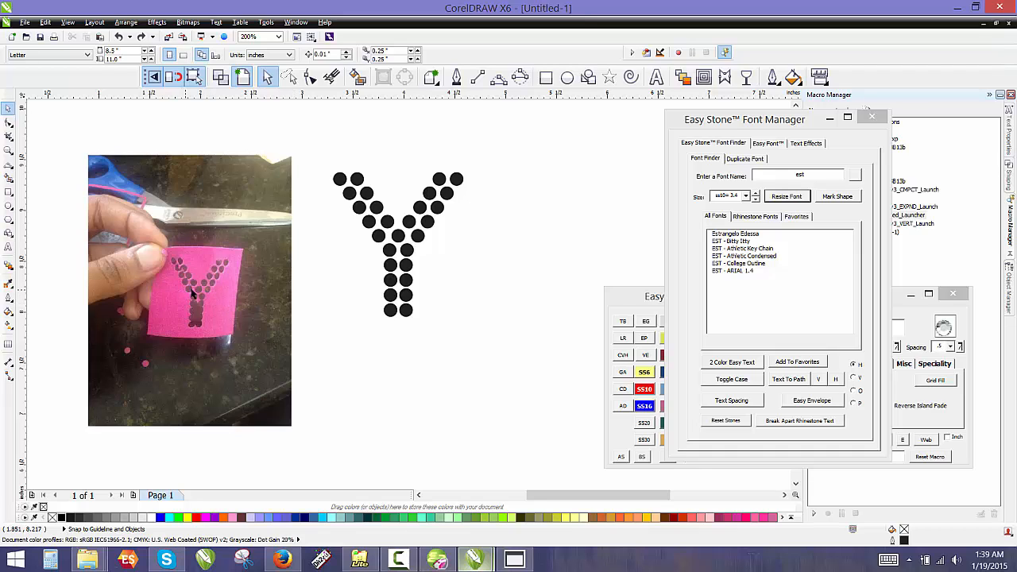
- Select all circles of the Y beside the photo, set the font size to 3.2 and apply the resize
scroll(193, 293, "up", 1)
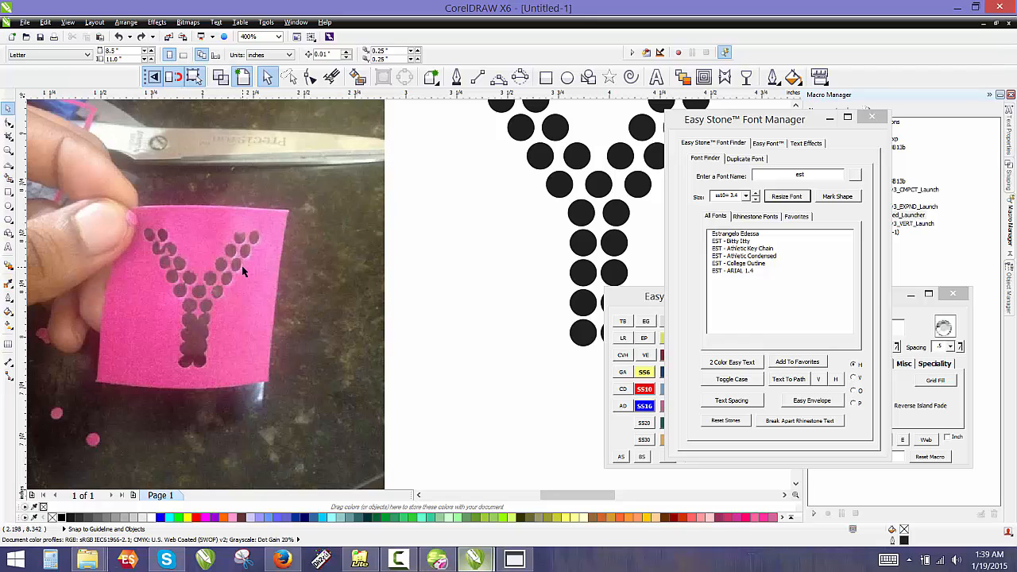
scroll(242, 266, "down", 1)
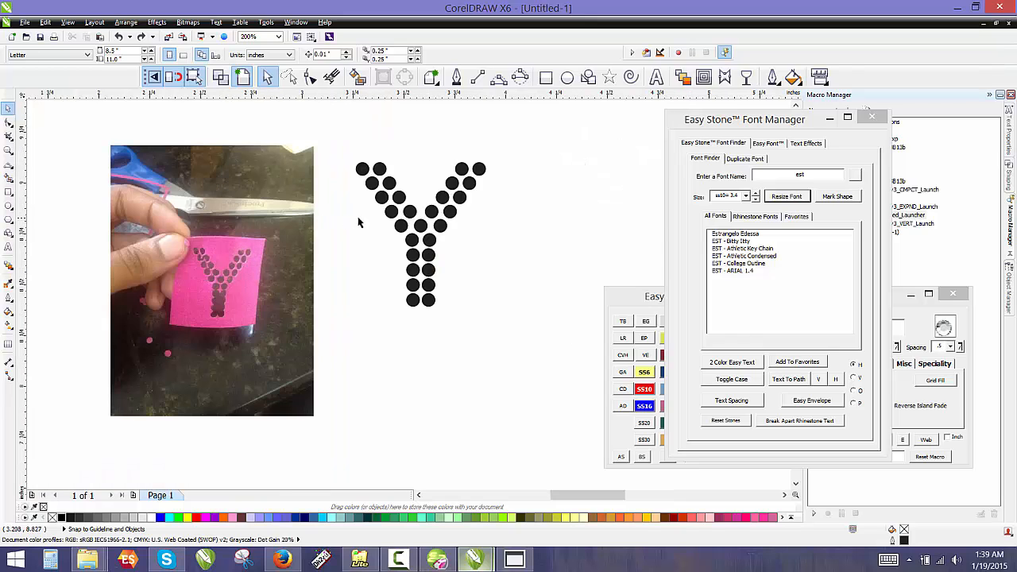
scroll(337, 216, "up", 2)
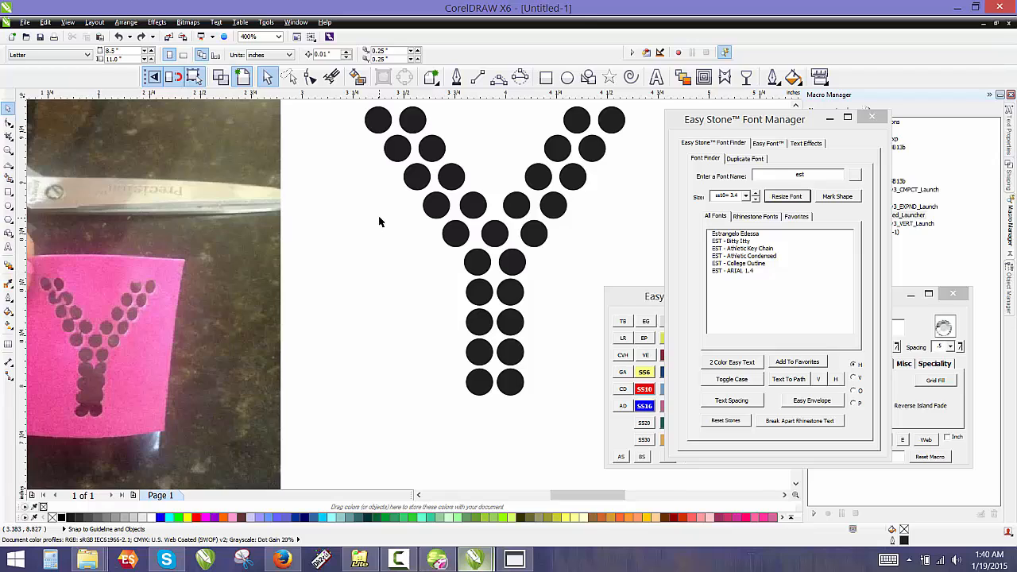
scroll(381, 221, "down", 1)
left_click_drag(355, 140, 527, 338)
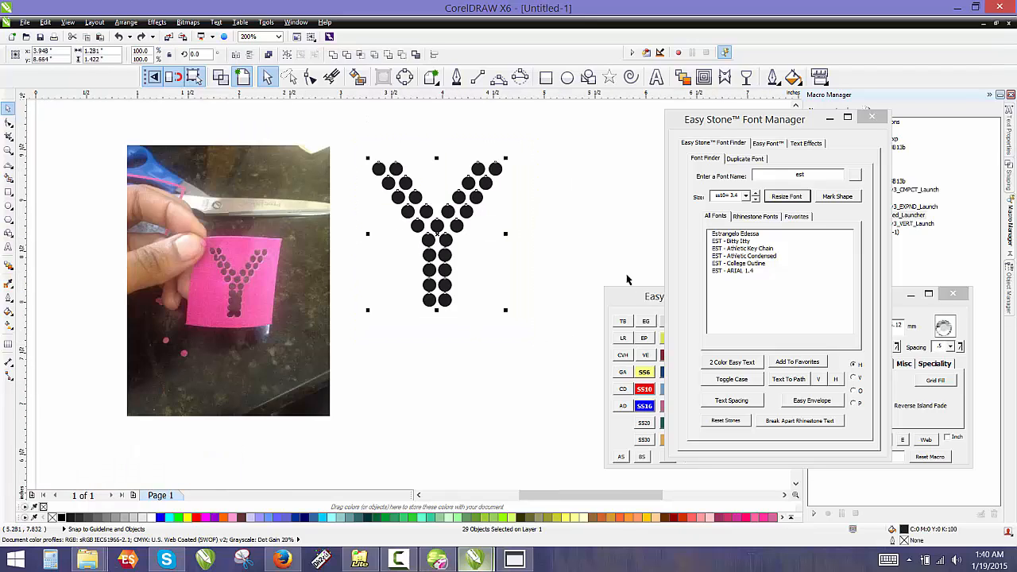
left_click(737, 197)
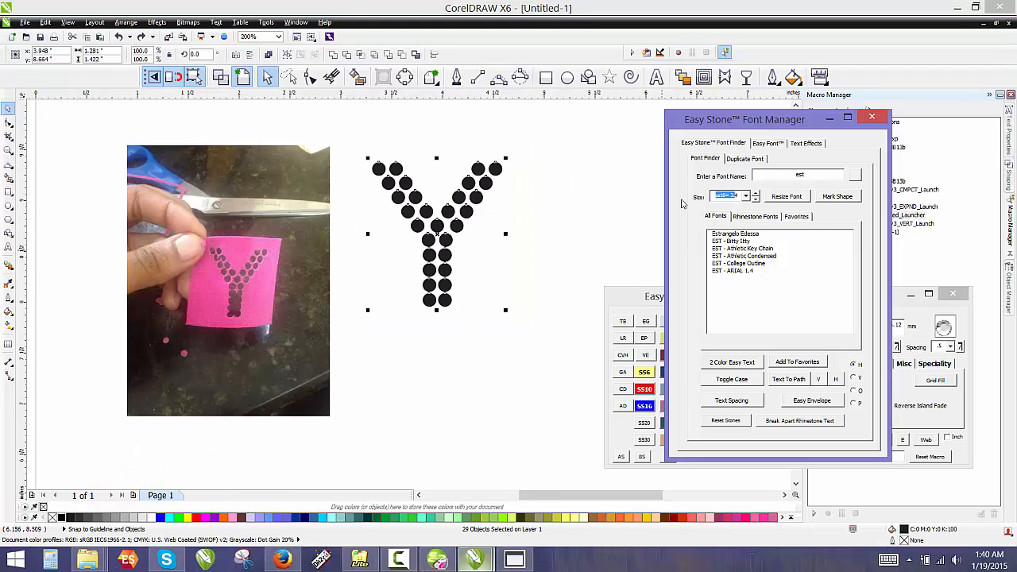
key("BackSpace")
key("Down")
key("Down")
key("BackSpace")
left_click(787, 197)
left_click(526, 223)
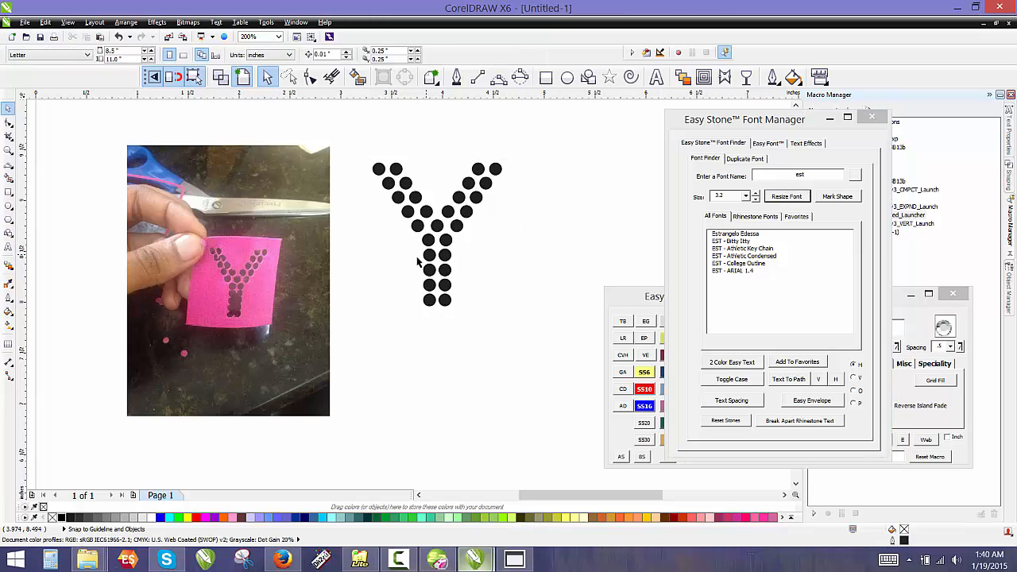
- Check the spacing of the Y's circles, and place a duplicate of the whole Y to its right
scroll(437, 263, "up", 2)
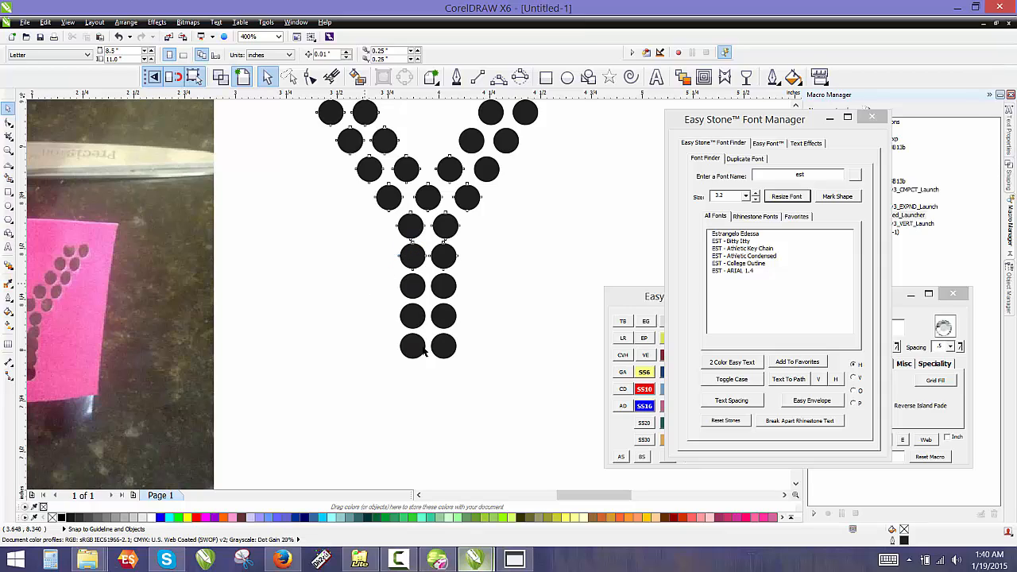
left_click(486, 340)
scroll(352, 252, "down", 2)
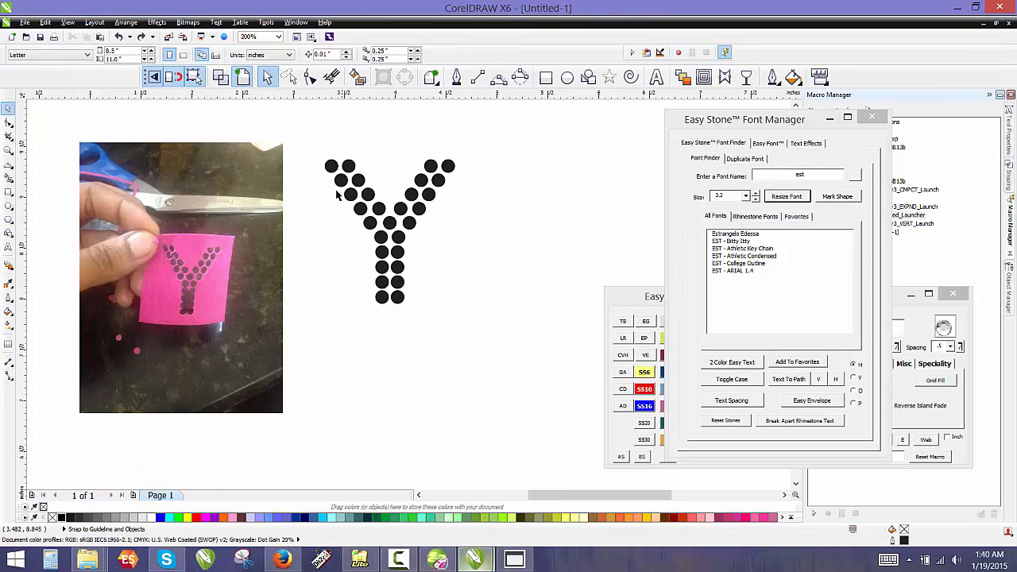
left_click_drag(310, 142, 459, 318)
left_click_drag(429, 194, 566, 192)
right_click(566, 192)
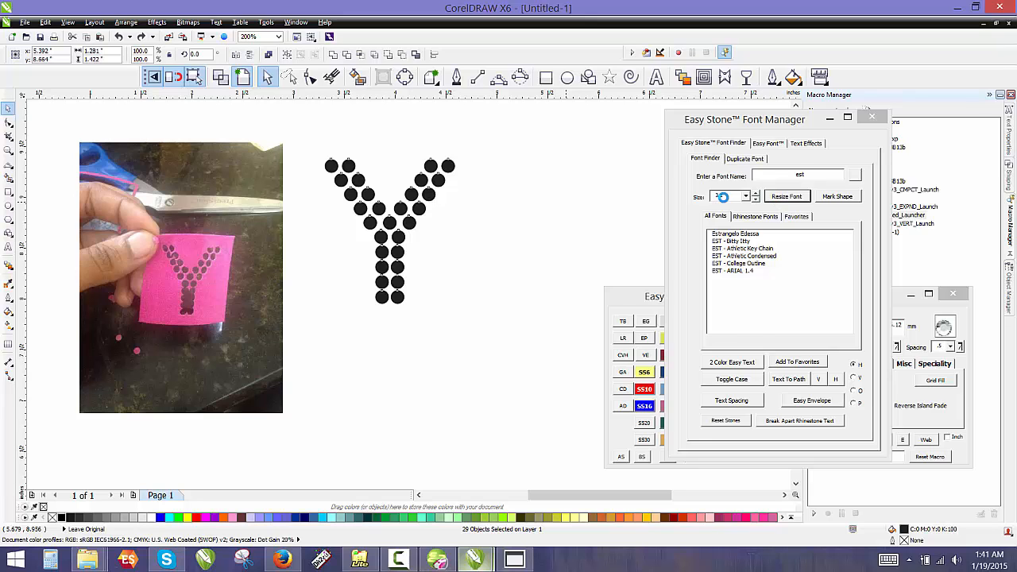
- Resize all circles of the duplicated Y to 3.2
left_click(599, 143)
left_click_drag(635, 128, 463, 319)
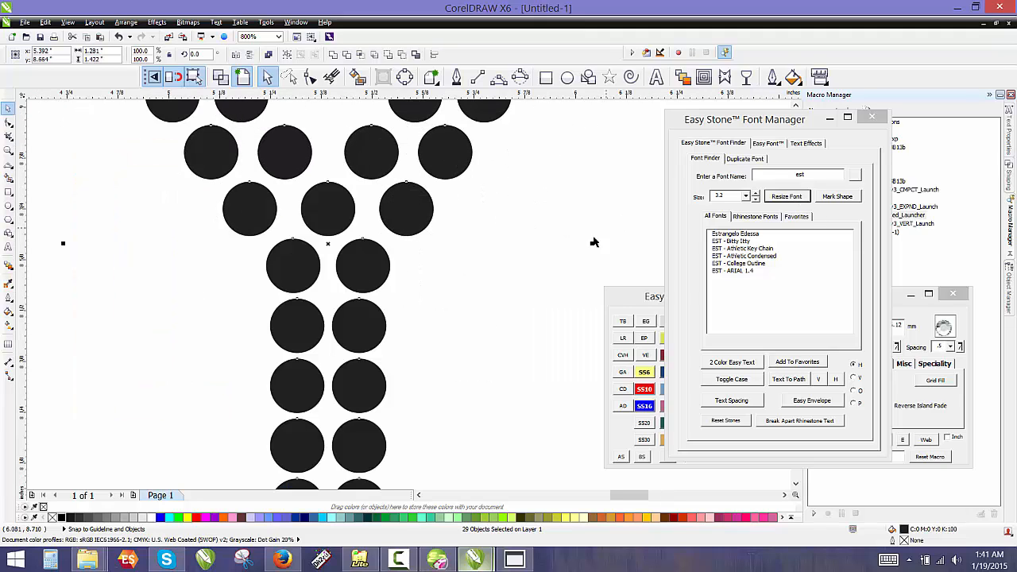
scroll(609, 230, "up", 3)
left_click(803, 198)
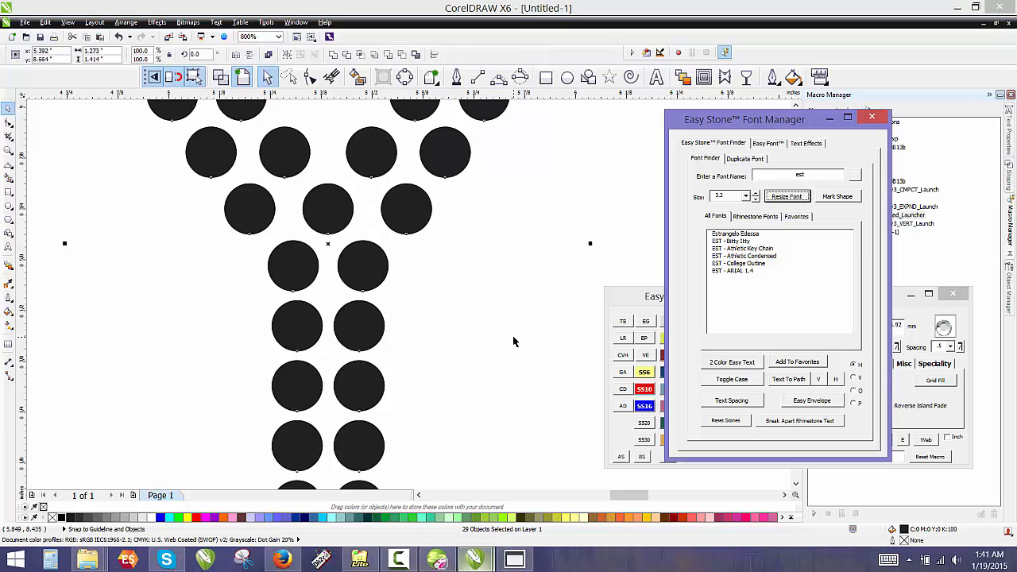
left_click(402, 251)
- Compare the circle spacing of the original and duplicated Ys with the merged holes in the photographed template
scroll(386, 238, "down", 1)
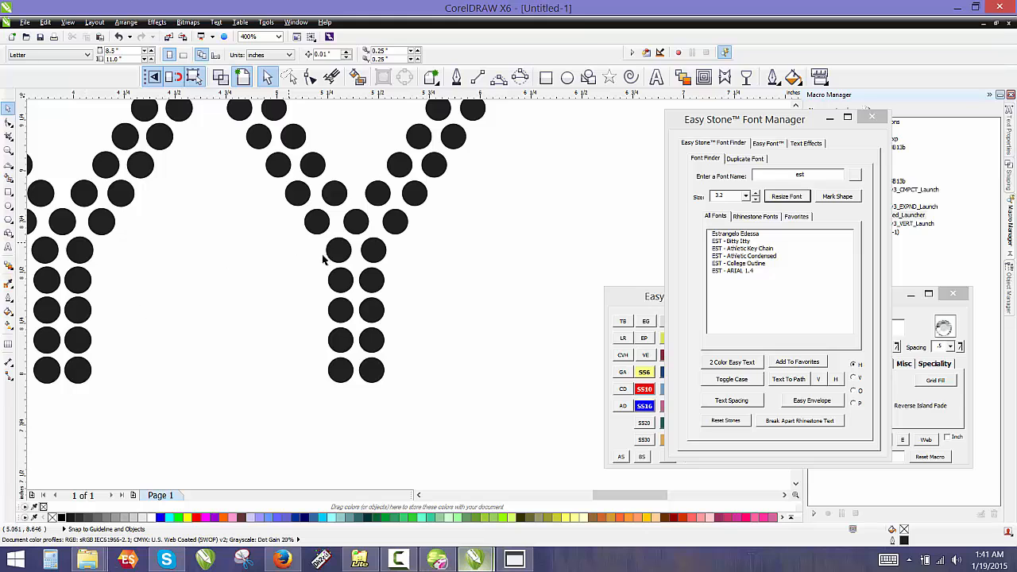
scroll(453, 315, "down", 1)
scroll(414, 254, "up", 1)
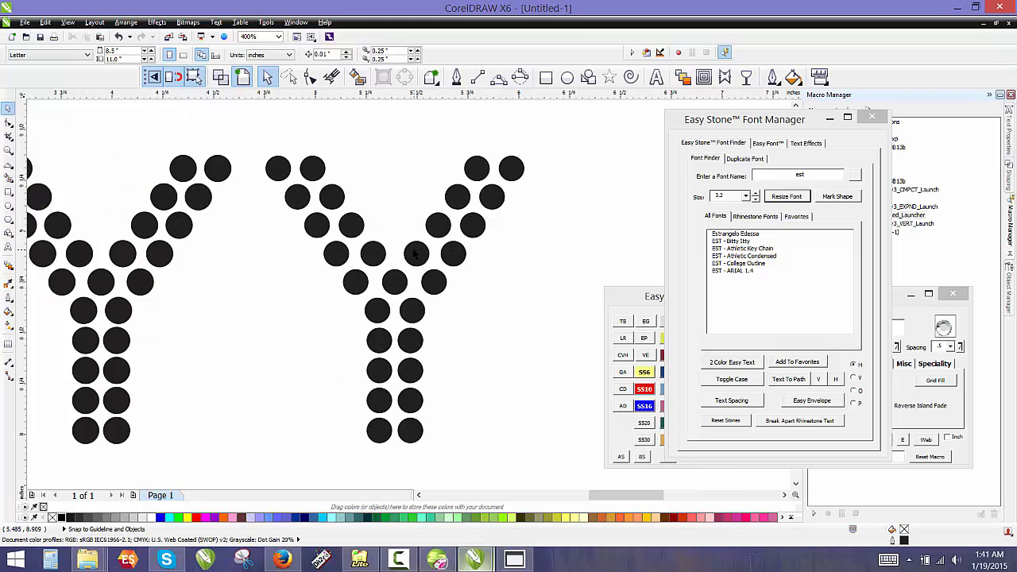
scroll(357, 196, "down", 2)
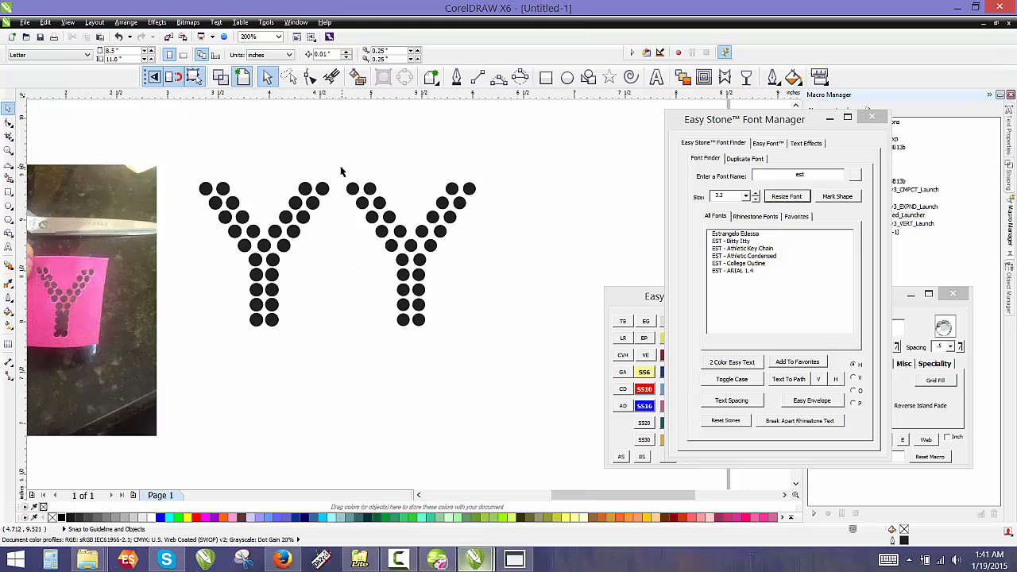
left_click_drag(342, 168, 534, 349)
left_click(330, 348)
scroll(517, 338, "down", 1)
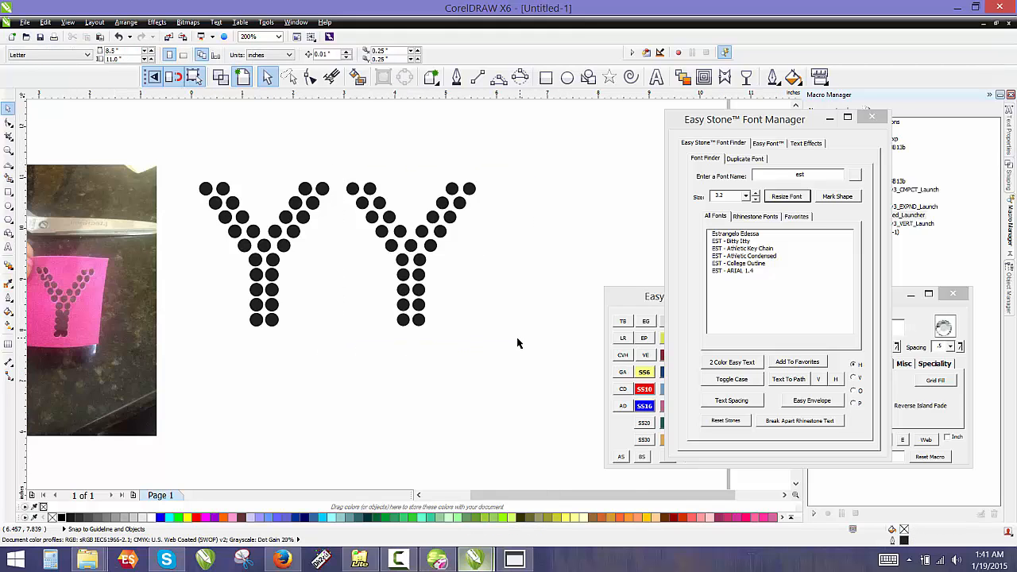
scroll(316, 326, "up", 1)
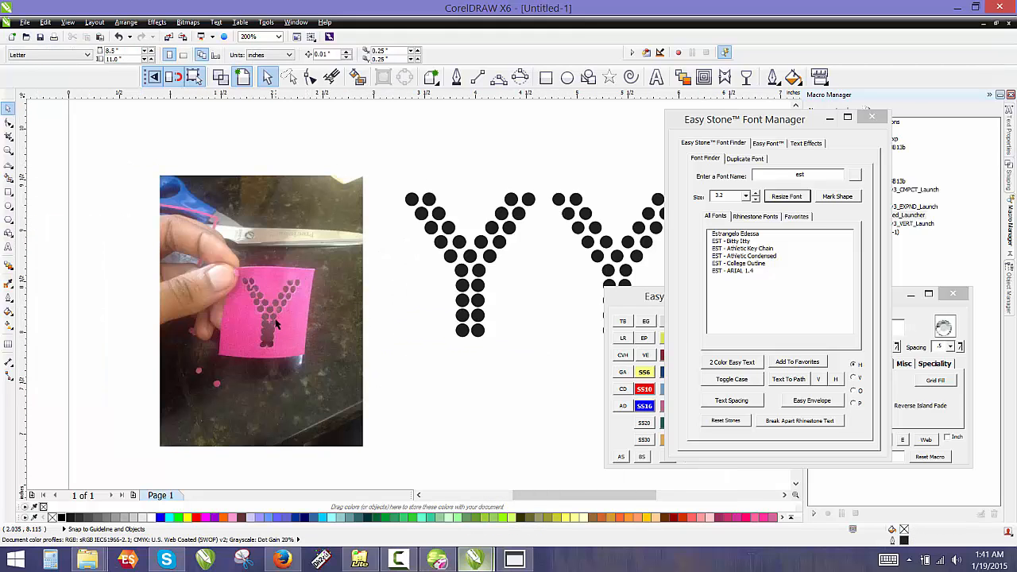
scroll(275, 322, "up", 2)
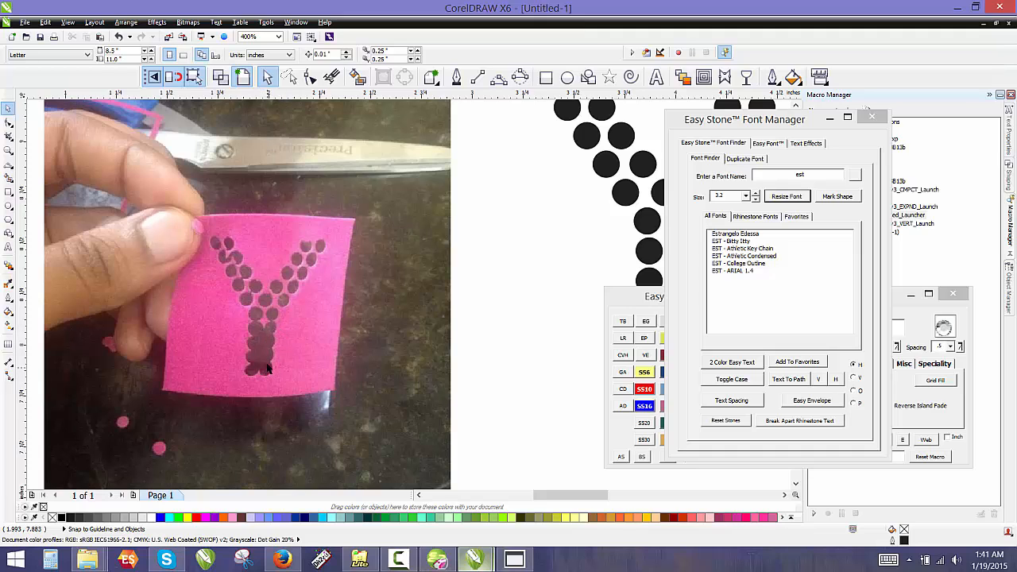
scroll(224, 290, "down", 2)
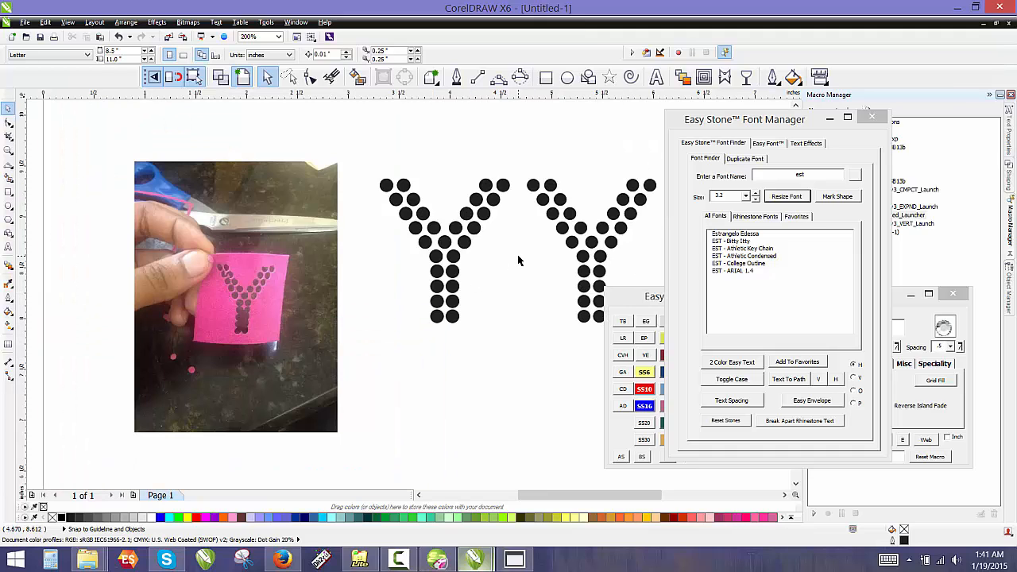
scroll(624, 265, "up", 1)
scroll(410, 250, "down", 1)
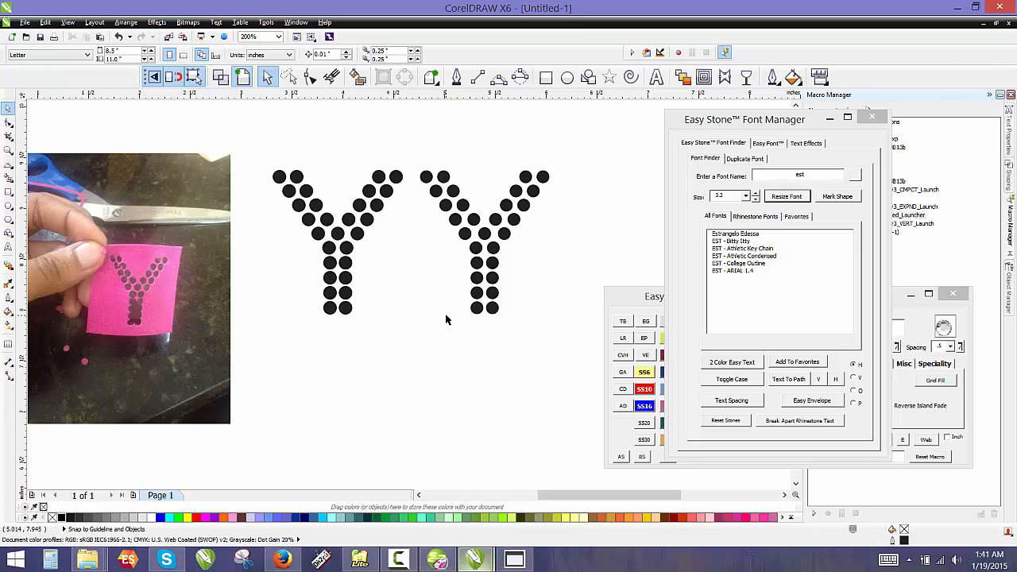
- Bring the Easy Stone macro window forward and inspect its stone spacing setting
left_click(630, 296)
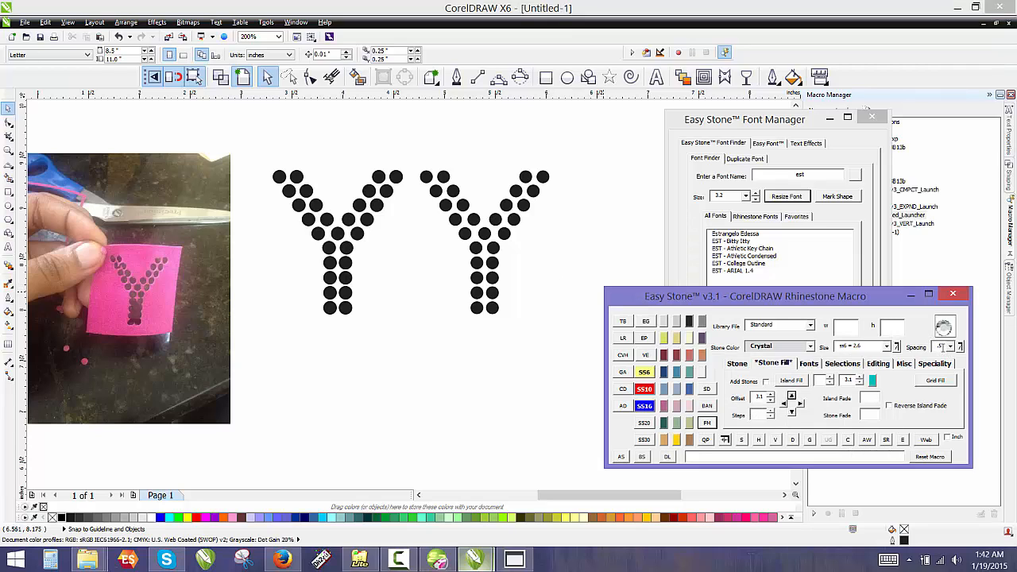
left_click_drag(945, 349, 910, 354)
left_click(450, 355)
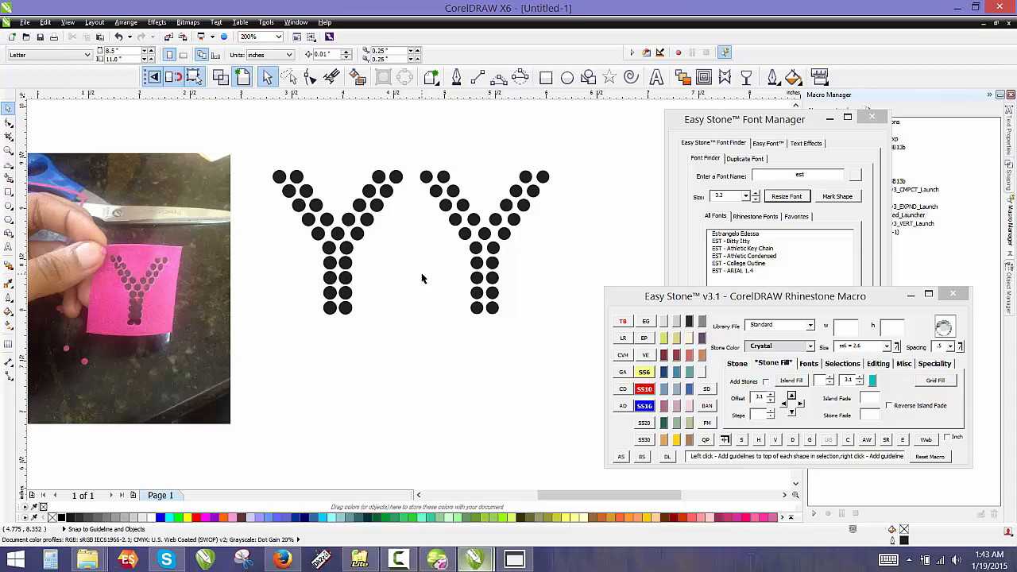
- Examine the merged holes in the stem of the photographed Y
scroll(422, 278, "down", 1)
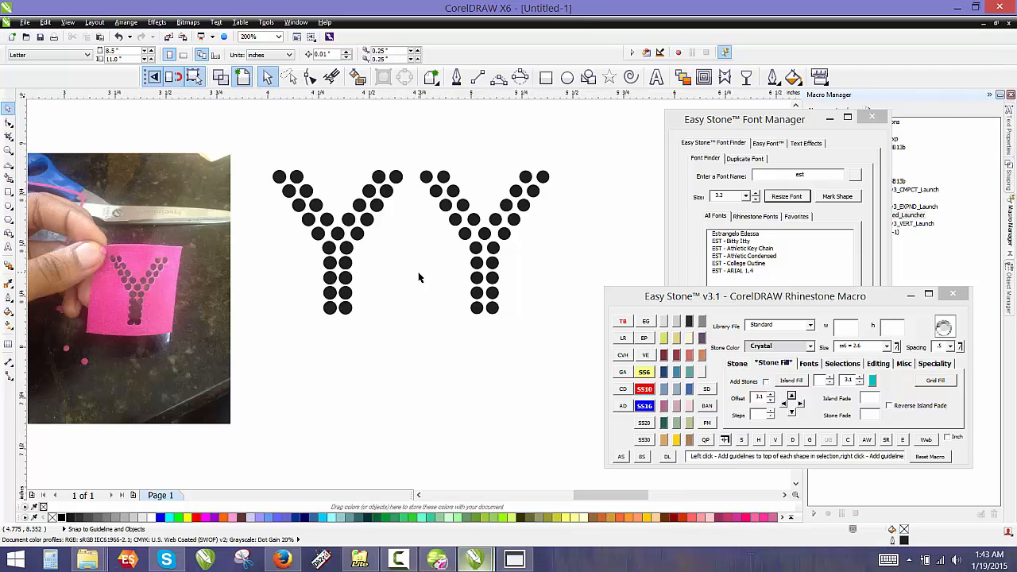
scroll(419, 277, "up", 2)
scroll(419, 276, "down", 2)
scroll(419, 277, "down", 1)
scroll(276, 283, "up", 2)
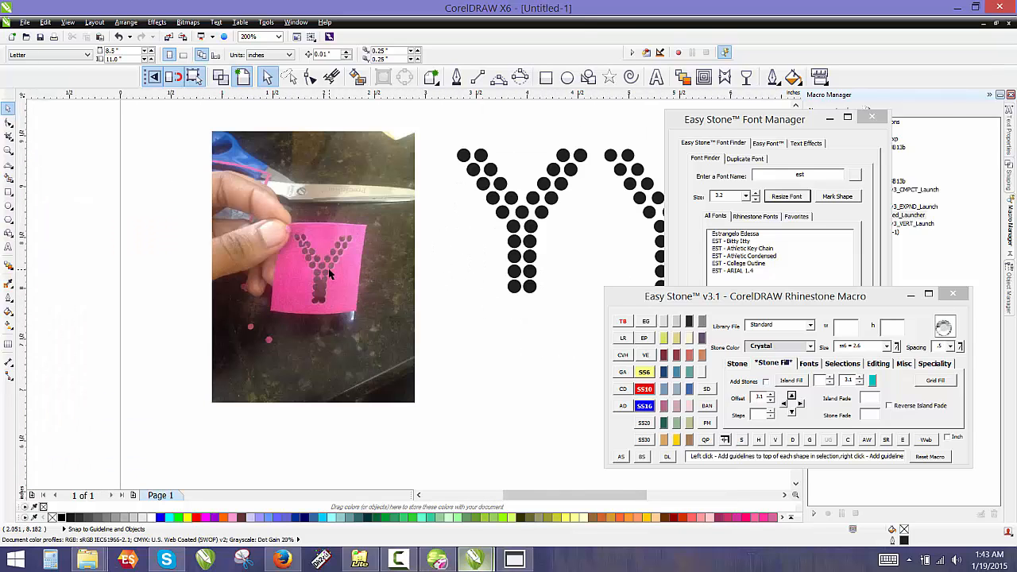
scroll(328, 285, "up", 2)
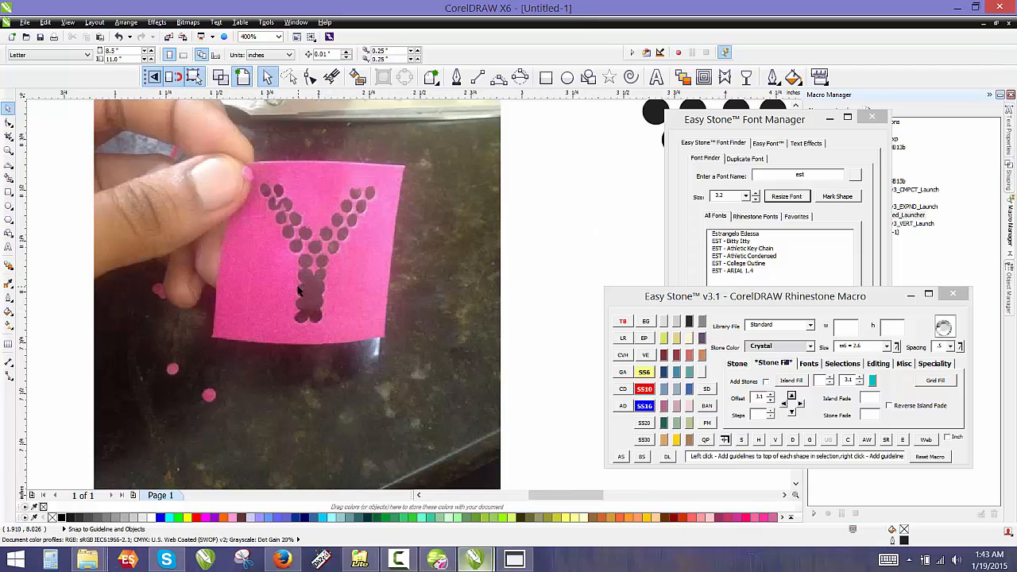
scroll(310, 296, "down", 2)
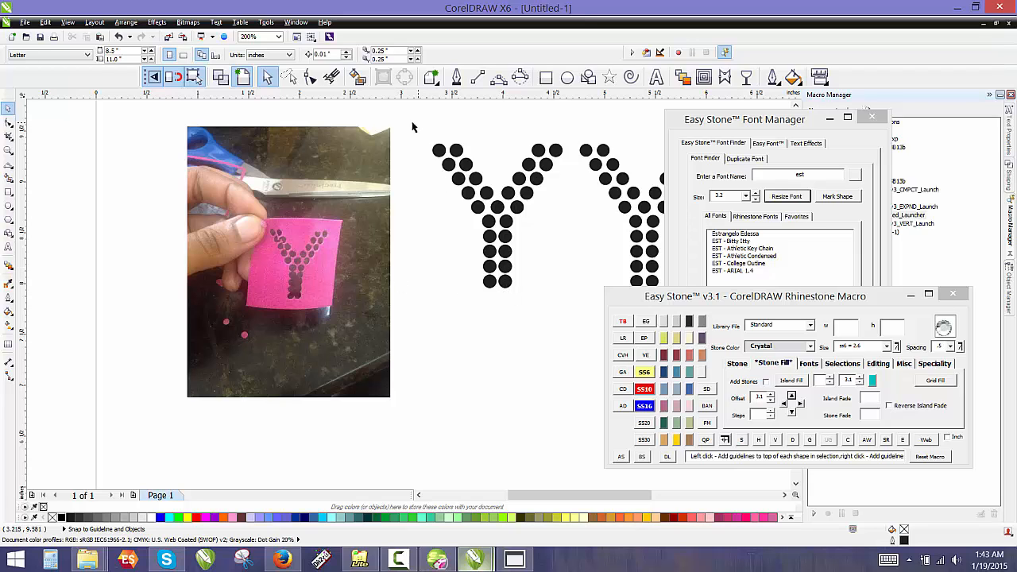
- Try shrinking the Y next to the photo to about 1.01 by 1.12 inches and resizing its circles to 3.2
left_click_drag(413, 125, 553, 277)
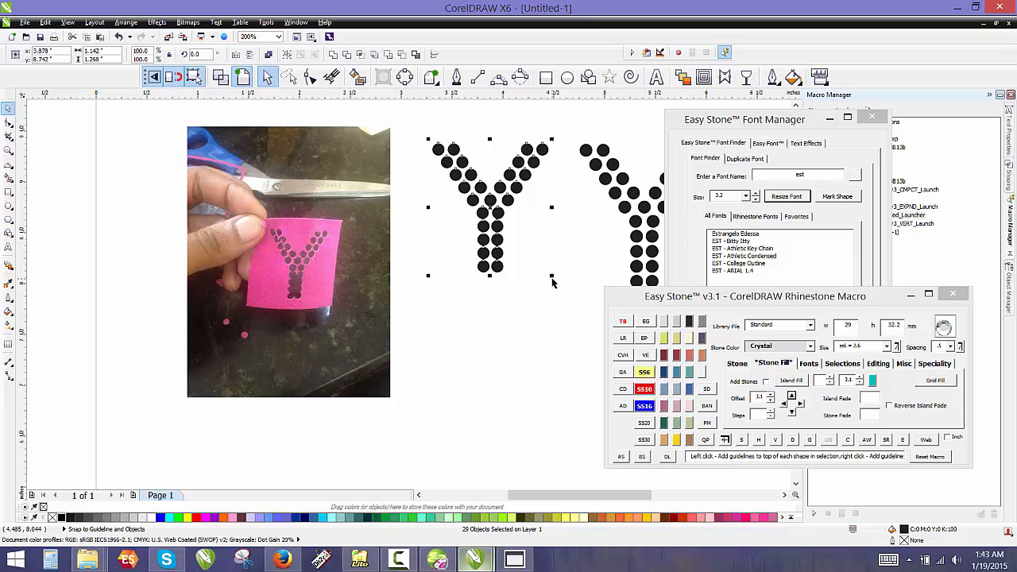
left_click(779, 199)
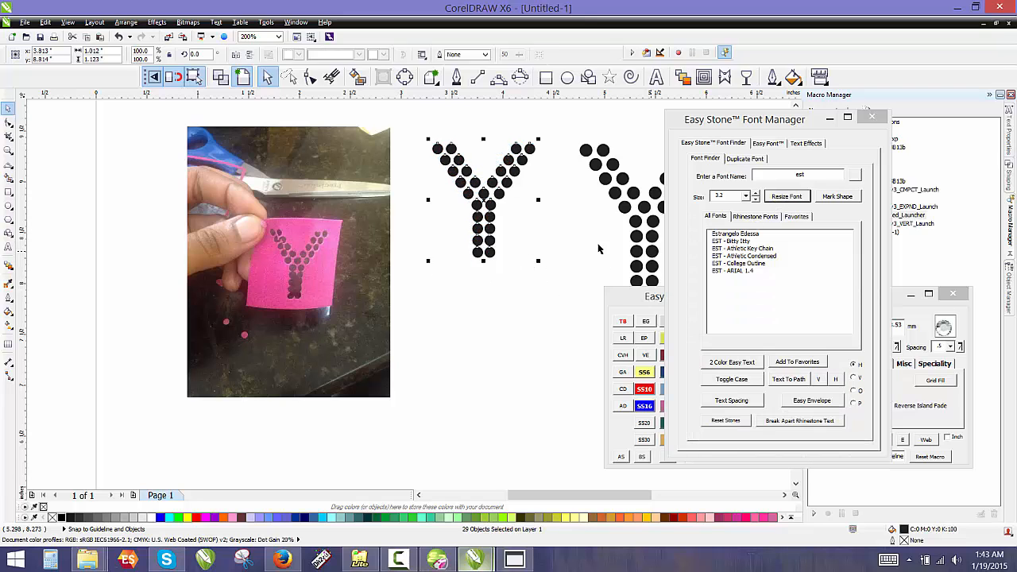
left_click(501, 256)
scroll(486, 221, "up", 1)
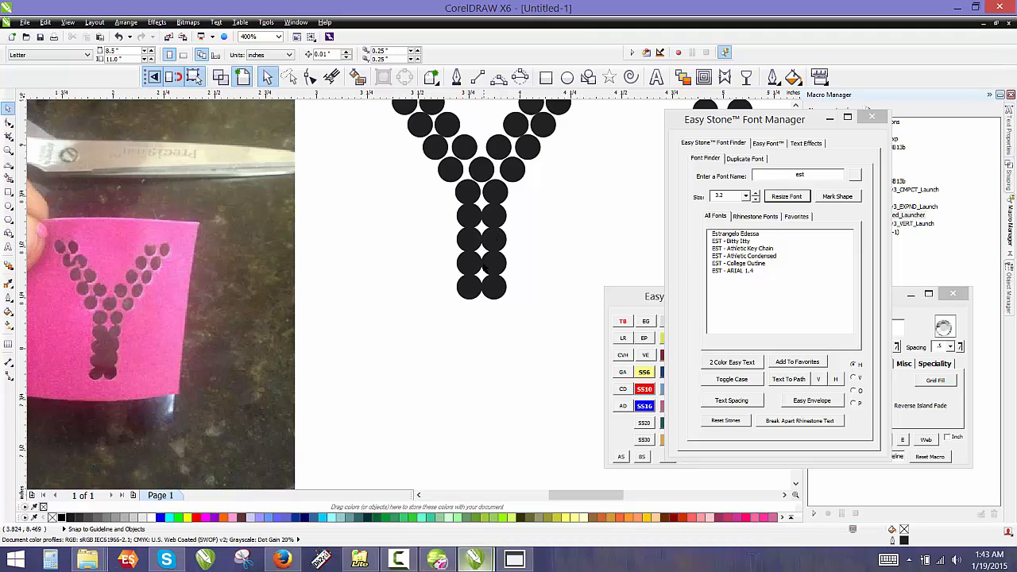
scroll(482, 285, "down", 1)
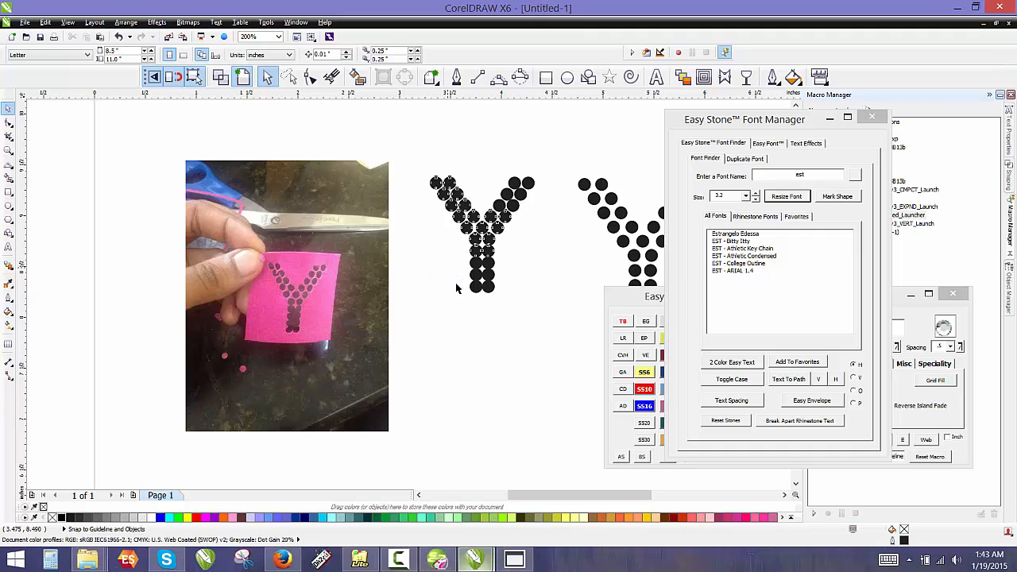
- Enlarge the shrunken Y in stages to about 1.27 by 1.40 inches, resizing its circles to 3.2 each time
left_click_drag(419, 160, 551, 310)
left_click(778, 199)
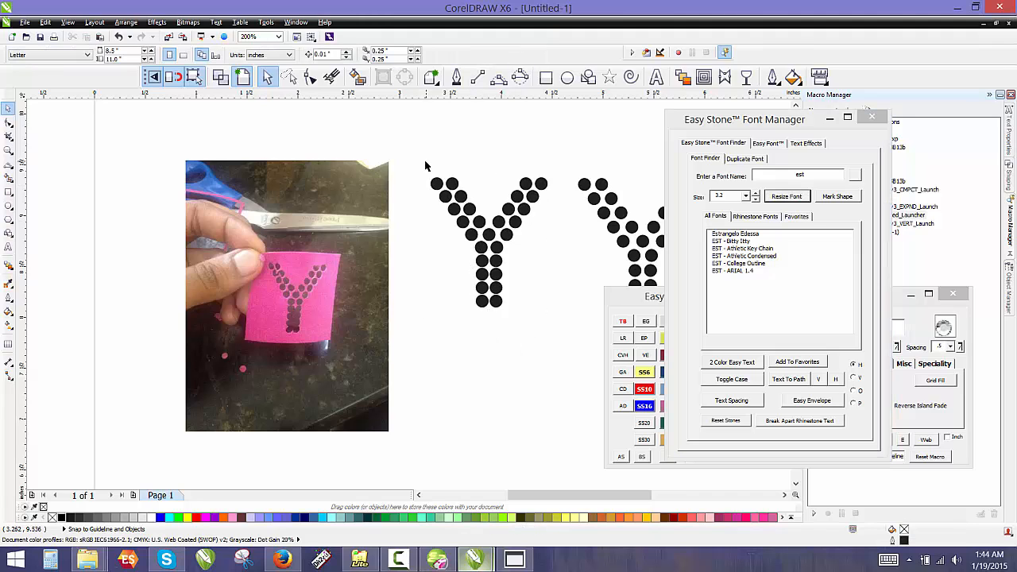
left_click_drag(426, 161, 562, 323)
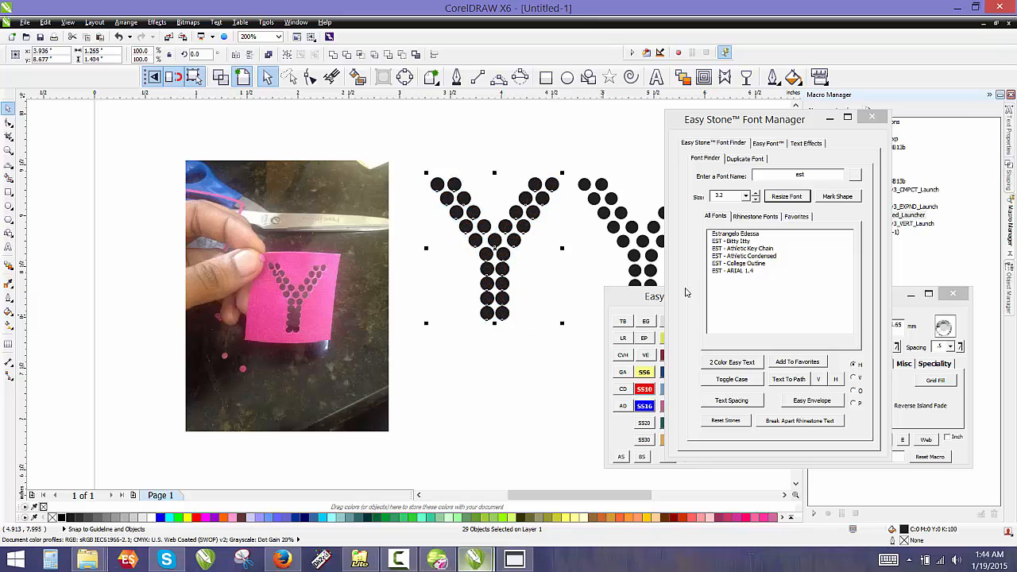
left_click(786, 199)
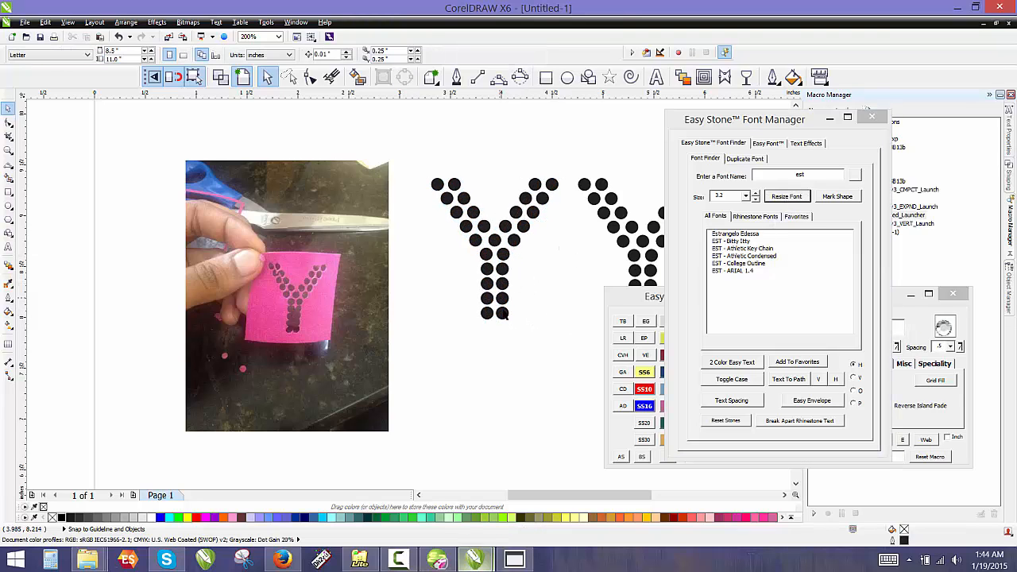